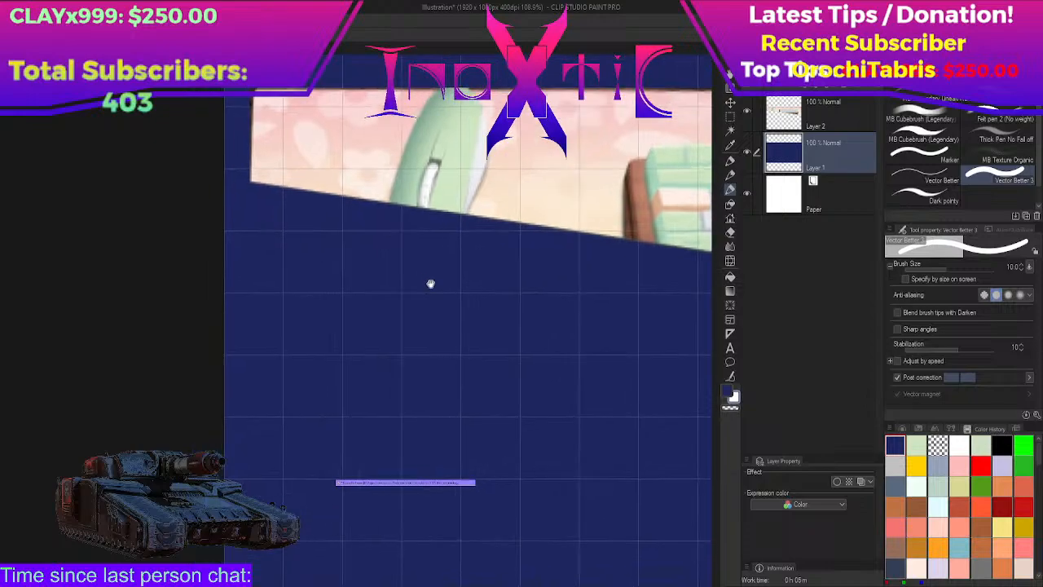
Step: Place a symmetrical ruler with 4 lines on Layer 1, in the blue area below the keyboard artwork
{"action": "left_click_drag", "start_coordinate": [545, 323], "coordinate": [503, 346]}
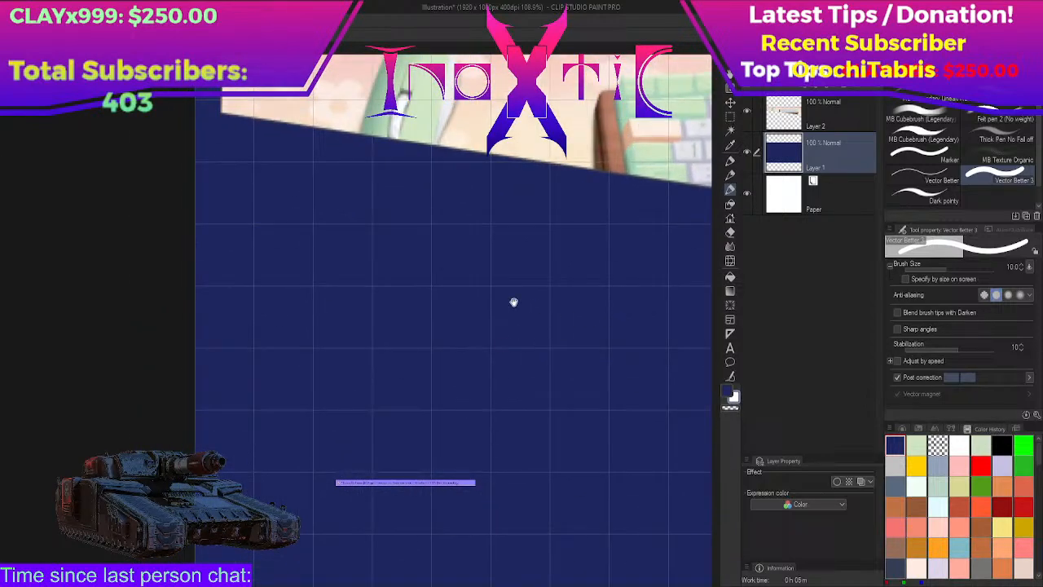
{"action": "left_click_drag", "start_coordinate": [513, 303], "coordinate": [436, 383]}
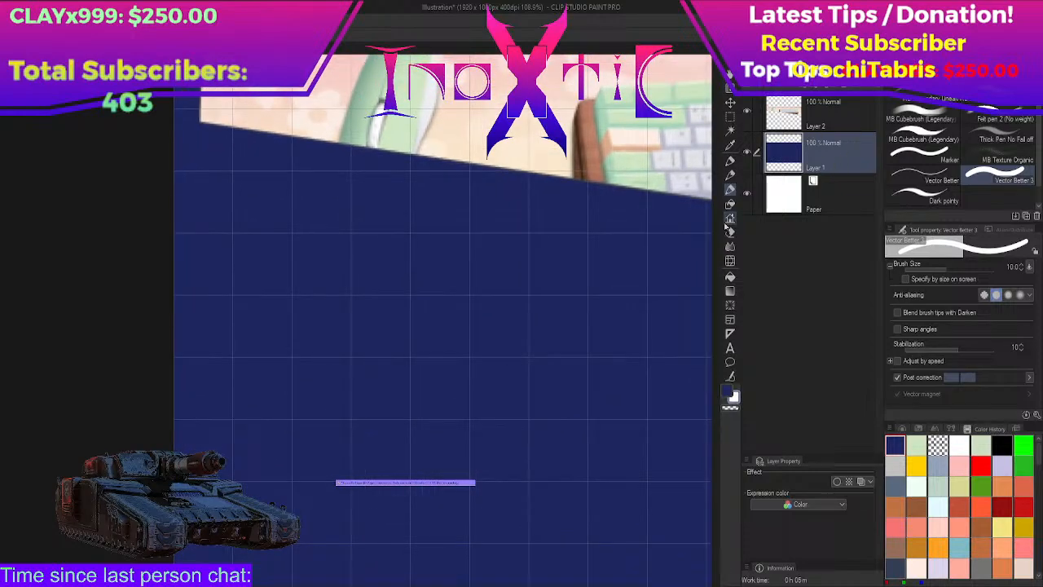
{"action": "key", "text": "y"}
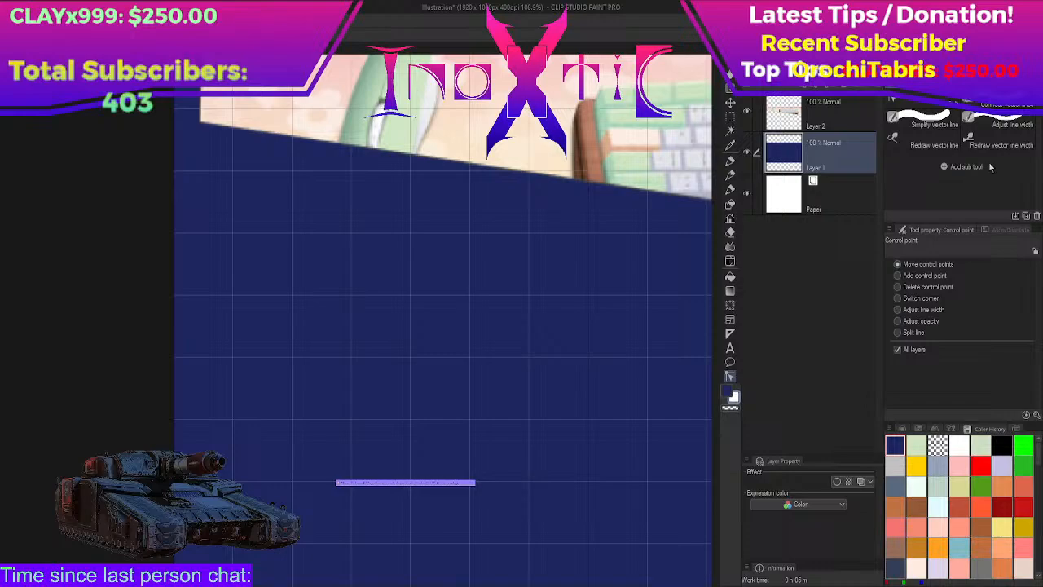
{"action": "key", "text": "i"}
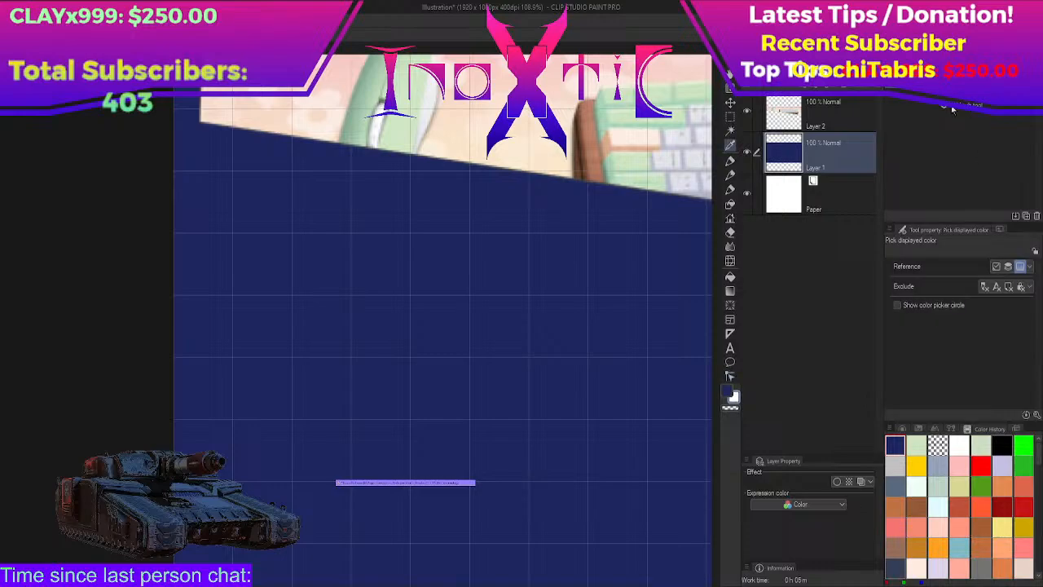
{"action": "key", "text": "t"}
{"action": "key", "text": "y"}
{"action": "key", "text": "t"}
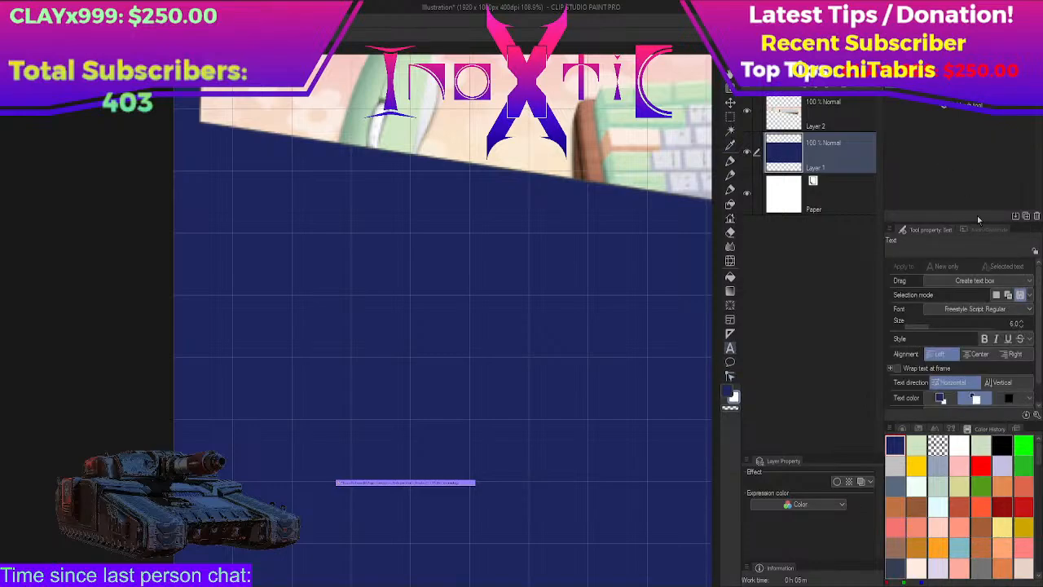
{"action": "key", "text": "u"}
{"action": "key", "text": "u"}
{"action": "key", "text": "u"}
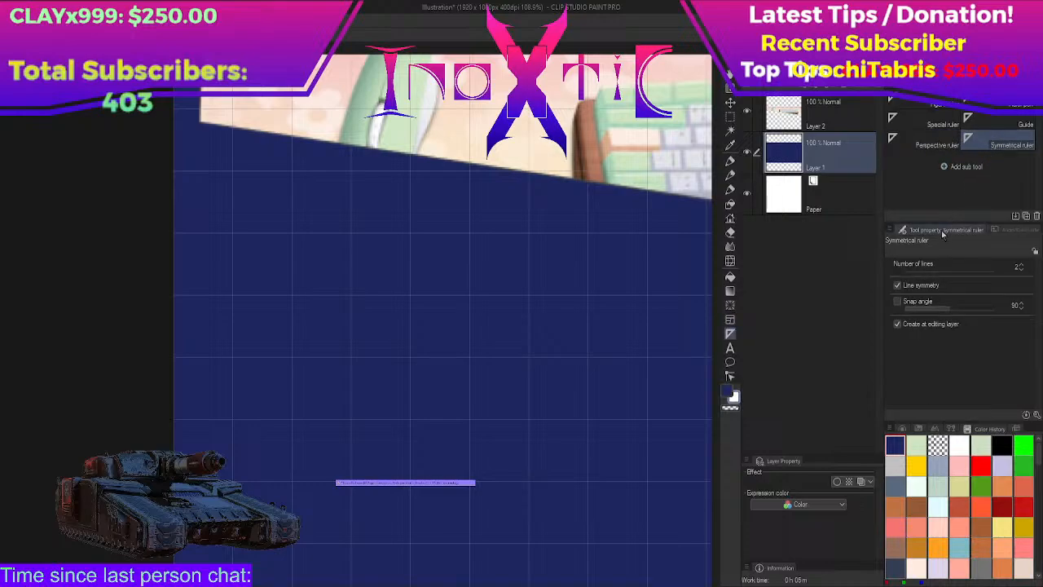
{"action": "left_click", "coordinate": [1020, 266]}
{"action": "left_click_drag", "start_coordinate": [437, 124], "coordinate": [526, 204]}
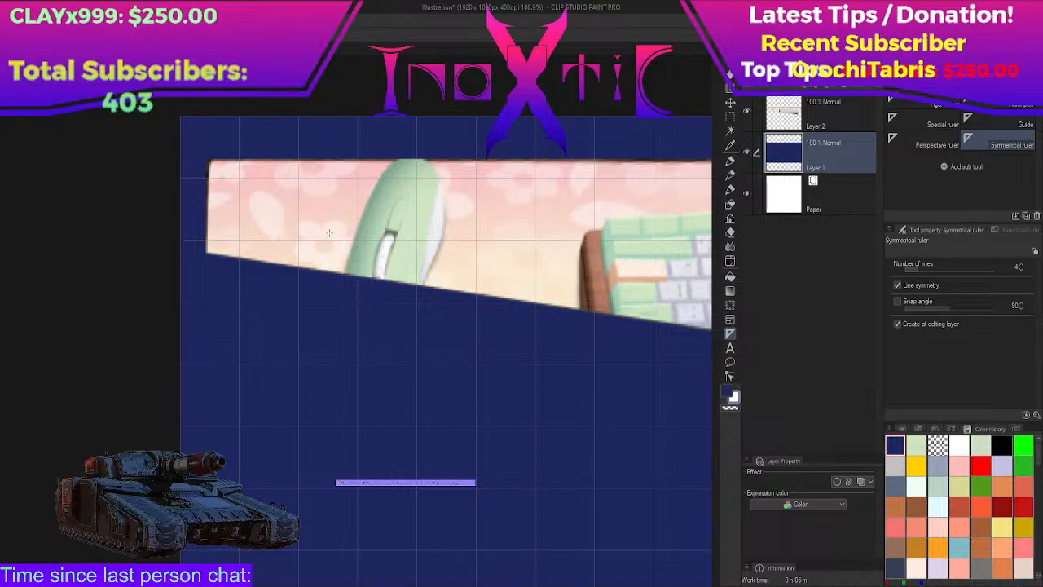
{"action": "left_click_drag", "start_coordinate": [348, 387], "coordinate": [371, 416]}
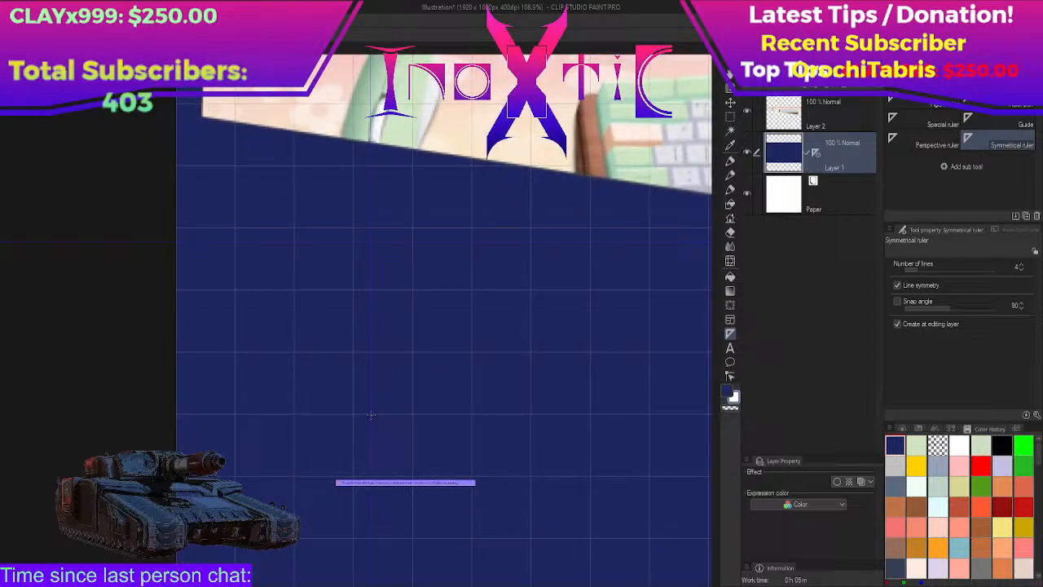
Step: Set the symmetrical ruler to 5 lines and place it vertically in the blue area of Layer 1
{"action": "left_click", "coordinate": [1019, 265]}
{"action": "left_click_drag", "start_coordinate": [370, 219], "coordinate": [371, 407]}
{"action": "left_click_drag", "start_coordinate": [354, 219], "coordinate": [413, 366]}
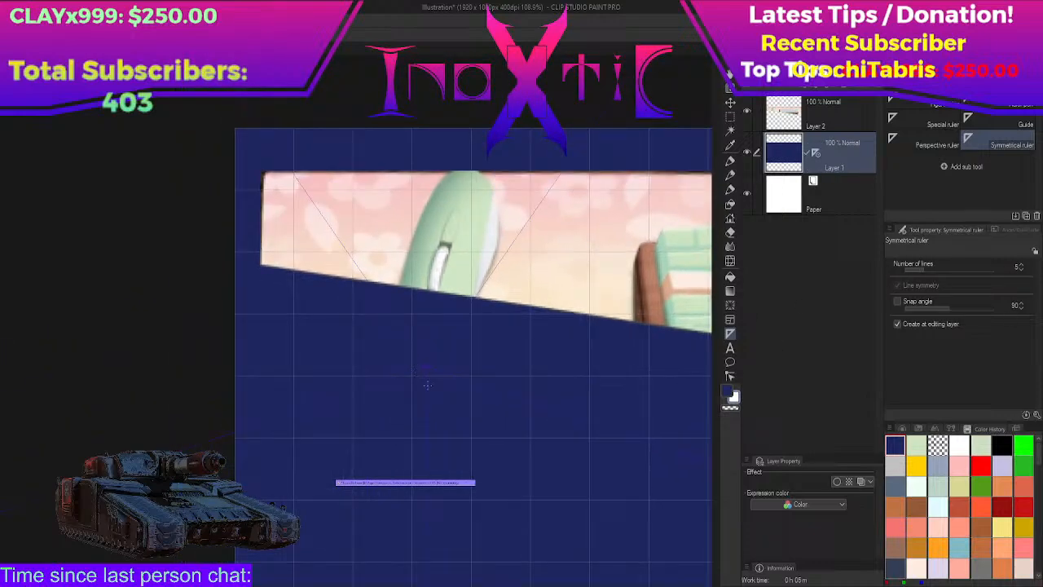
{"action": "scroll", "coordinate": [427, 385], "scroll_direction": "up", "scroll_amount": 2}
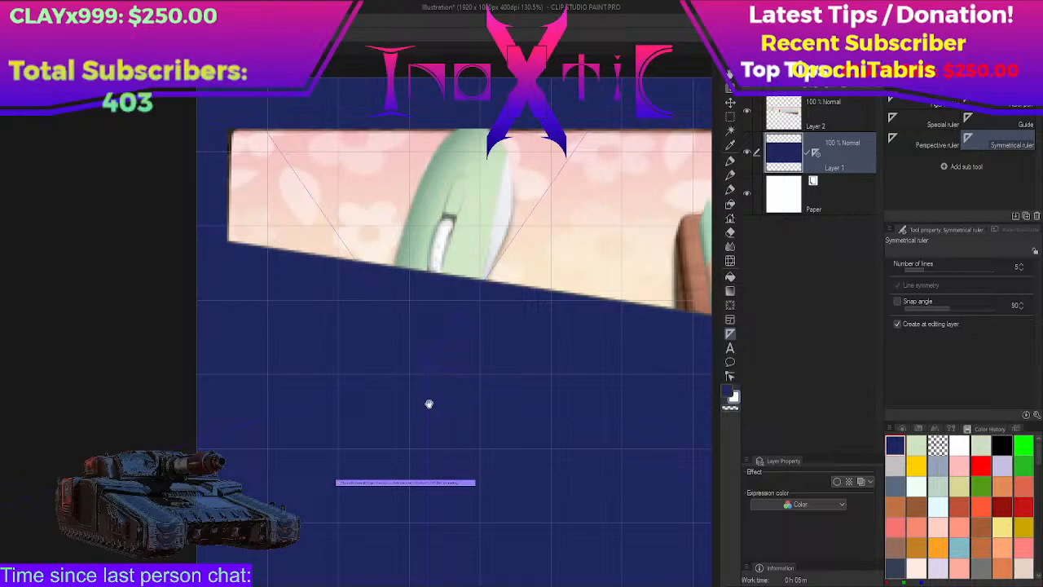
Step: Undo the layer move and the ruler on Layer 1, and add a new raster layer above it
{"action": "key", "text": "k"}
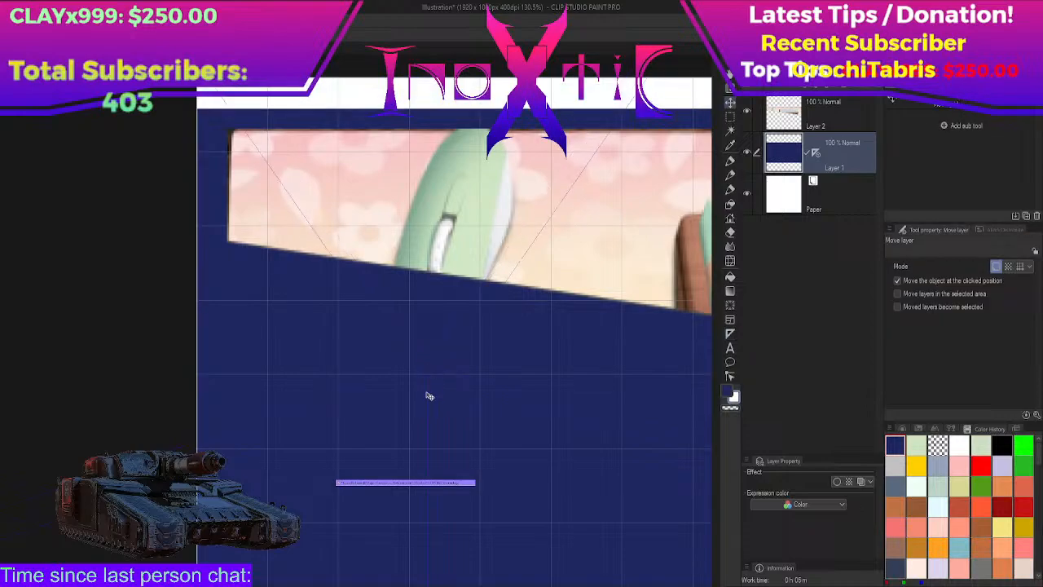
{"action": "key", "text": "ctrl+z"}
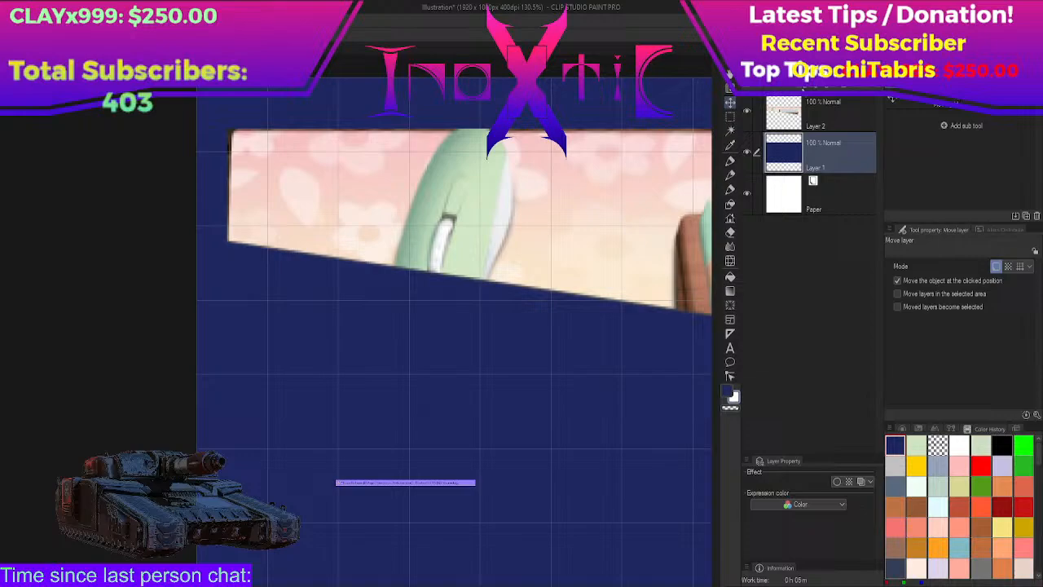
{"action": "key", "text": "ctrl+shift+n"}
{"action": "left_click_drag", "start_coordinate": [447, 424], "coordinate": [467, 361]}
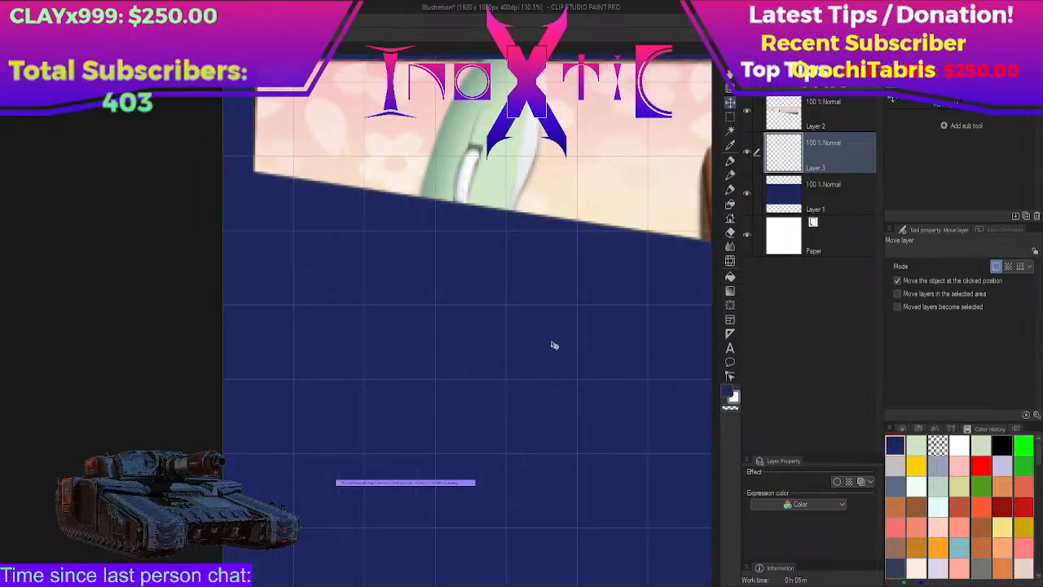
Step: Place a 5-line symmetrical ruler vertically on Layer 3, in the blue area below the artwork strip
{"action": "key", "text": "y"}
{"action": "key", "text": "u"}
{"action": "key", "text": "u"}
{"action": "key", "text": "u"}
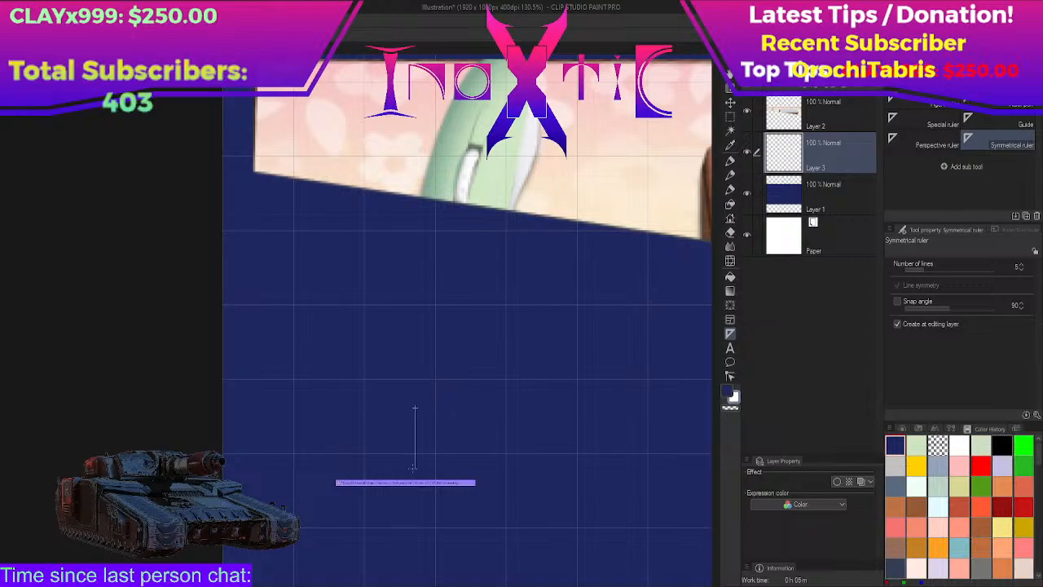
{"action": "left_click_drag", "start_coordinate": [413, 469], "coordinate": [415, 470]}
{"action": "scroll", "coordinate": [405, 354], "scroll_direction": "up", "scroll_amount": 1}
{"action": "left_click_drag", "start_coordinate": [420, 339], "coordinate": [471, 319]}
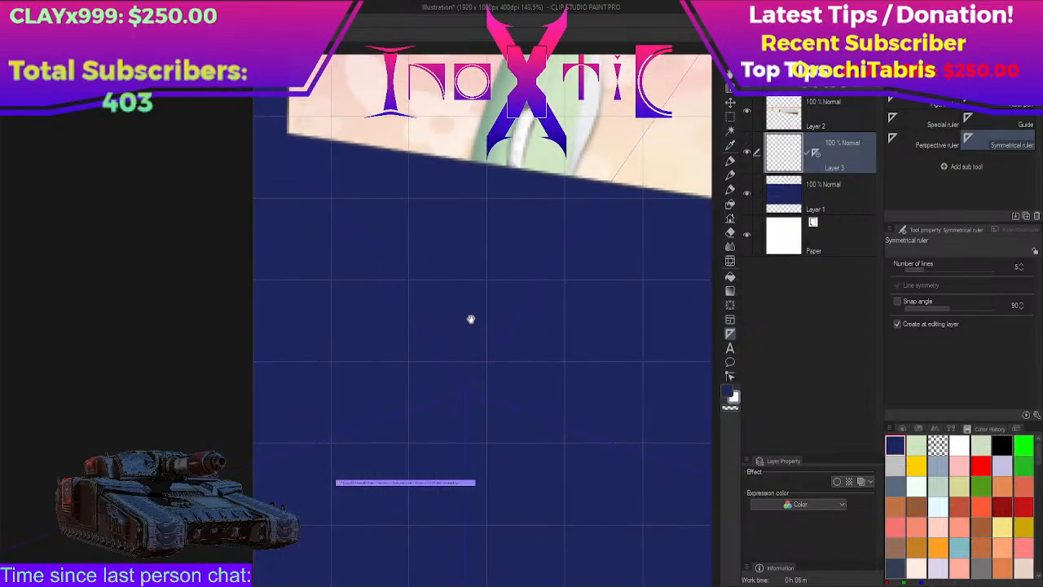
Step: Try white strokes with the Vector Better 3 brush near the ruler's centre, and undo them
{"action": "key", "text": "y"}
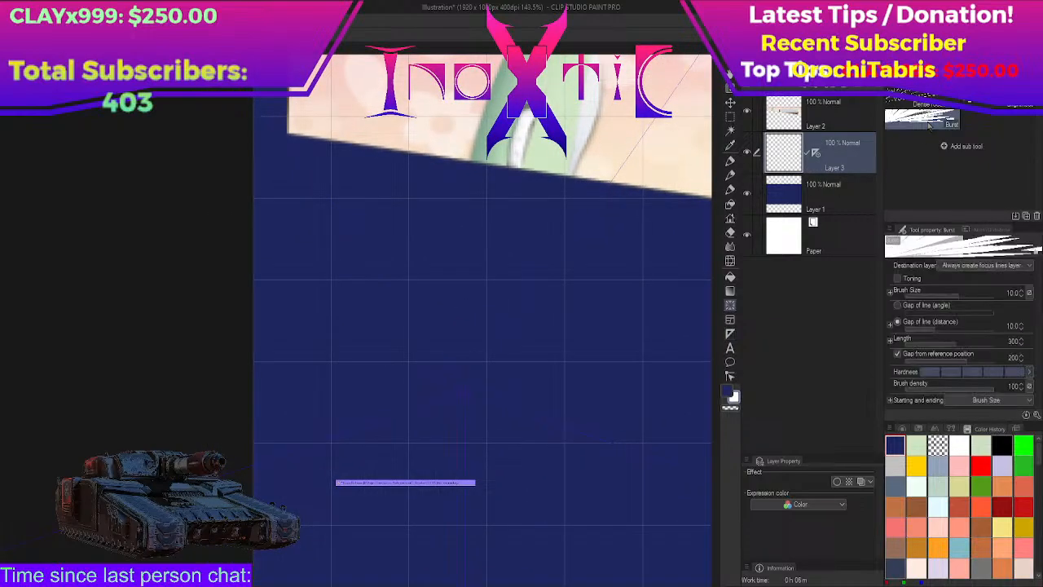
{"action": "key", "text": "y"}
{"action": "key", "text": "p"}
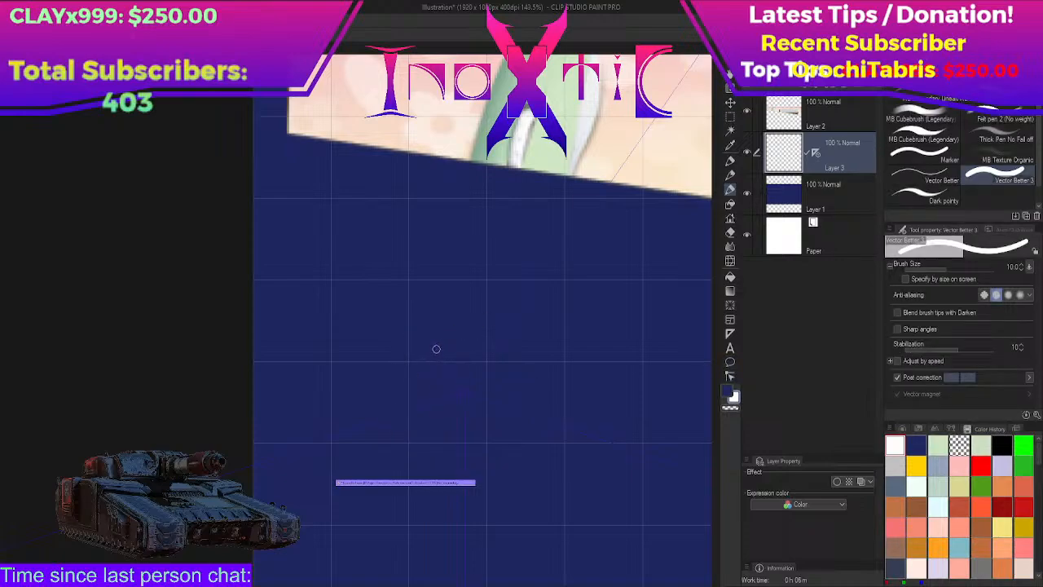
{"action": "mouse_move", "coordinate": [434, 350]}
{"action": "left_mouse_down"}
{"action": "mouse_move", "coordinate": [489, 338]}
{"action": "mouse_move", "coordinate": [495, 348]}
{"action": "left_mouse_up"}
{"action": "key", "text": "ctrl+z"}
{"action": "mouse_move", "coordinate": [441, 368]}
{"action": "left_mouse_down"}
{"action": "mouse_move", "coordinate": [489, 354]}
{"action": "mouse_move", "coordinate": [483, 362]}
{"action": "left_mouse_up"}
{"action": "key", "text": "ctrl+z"}
{"action": "key", "text": "ctrl+z"}
{"action": "key", "text": "ctrl+z"}
Step: Switch to the filled Ellipse figure tool that draws from the centre
{"action": "key", "text": "y"}
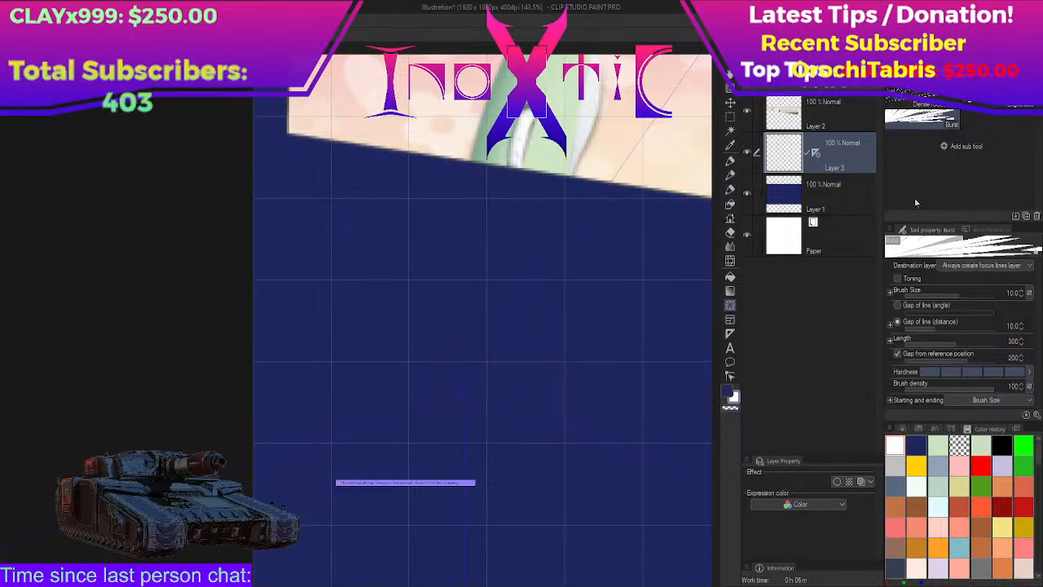
{"action": "key", "text": "u"}
{"action": "key", "text": "u"}
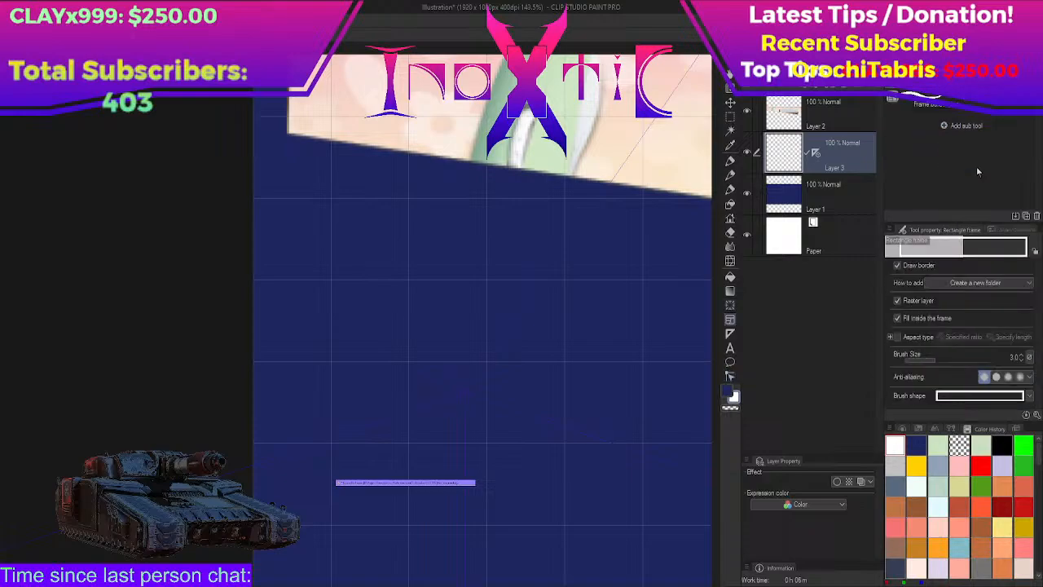
{"action": "key", "text": "i"}
{"action": "key", "text": "u"}
{"action": "key", "text": "u"}
{"action": "key", "text": "i"}
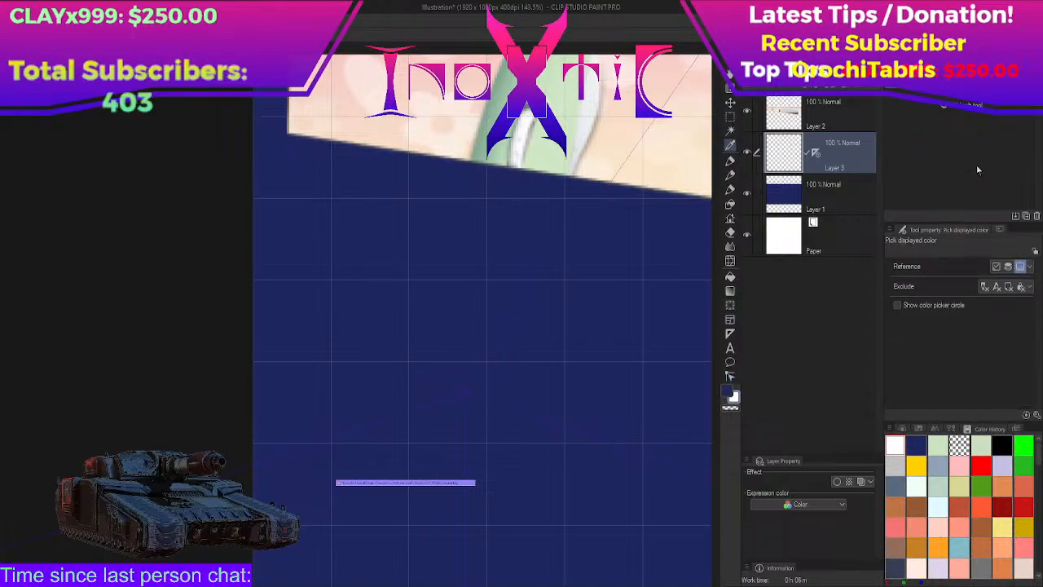
{"action": "key", "text": "u"}
{"action": "key", "text": "u"}
{"action": "key", "text": "u"}
{"action": "key", "text": "u"}
{"action": "key", "text": "u"}
{"action": "key", "text": "u"}
{"action": "key", "text": "u"}
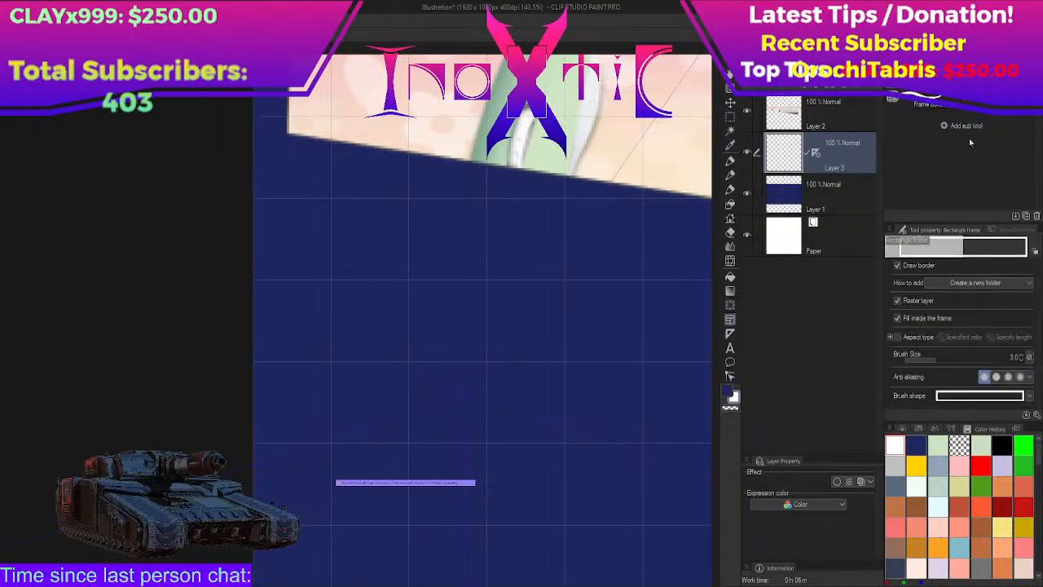
{"action": "key", "text": "u"}
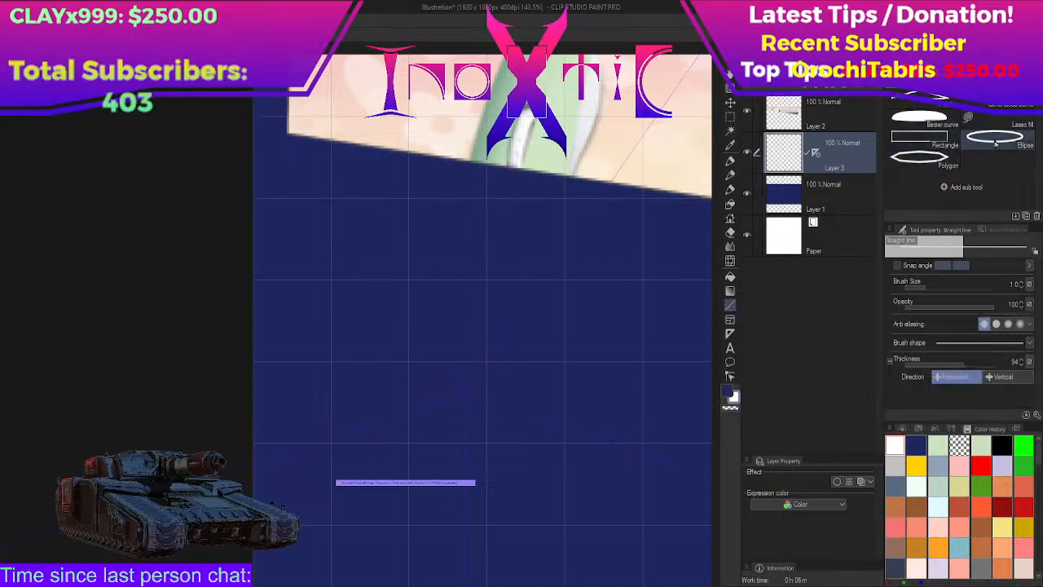
{"action": "left_click", "coordinate": [993, 142]}
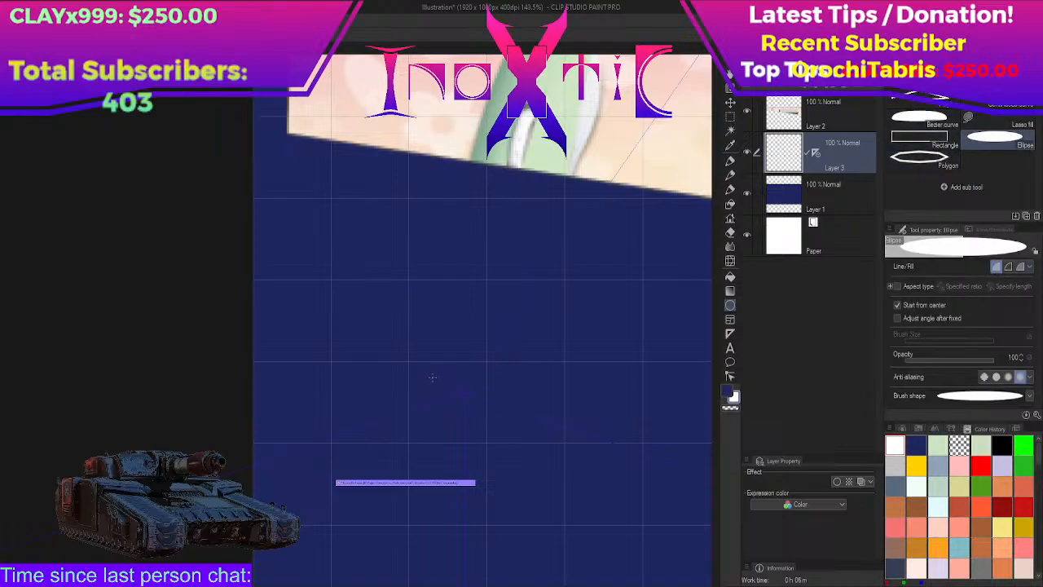
Step: Try white filled ellipses offset from the ruler's centre as a mirrored five-petal shape, and undo them
{"action": "left_click_drag", "start_coordinate": [432, 377], "coordinate": [456, 402]}
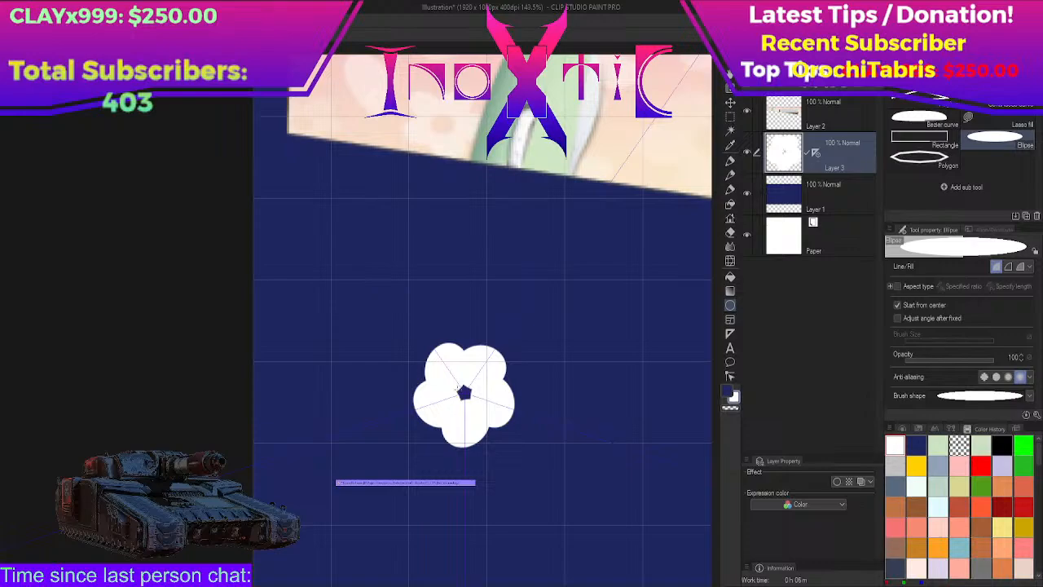
{"action": "key", "text": "ctrl+z"}
{"action": "left_click_drag", "start_coordinate": [480, 356], "coordinate": [452, 384]}
{"action": "key", "text": "ctrl+z"}
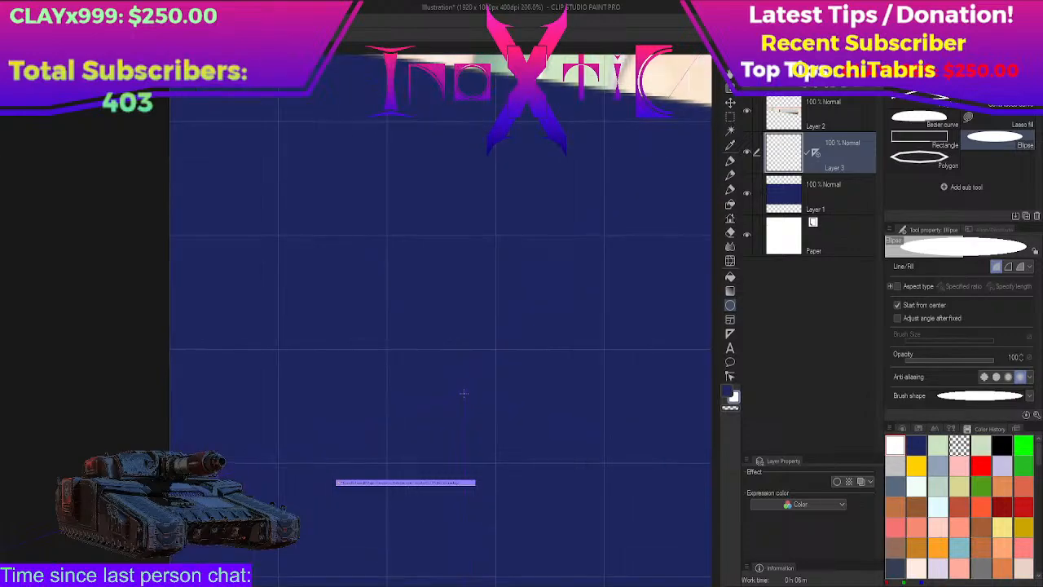
Step: Try a small white filled circle centred on the symmetrical ruler's centre, and undo it
{"action": "scroll", "coordinate": [463, 394], "scroll_direction": "up", "scroll_amount": 5}
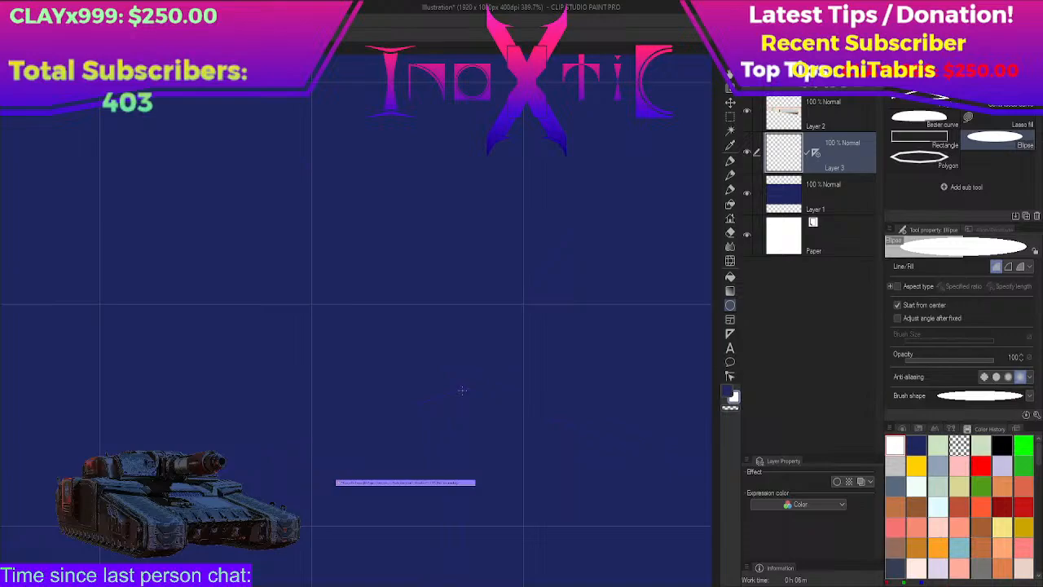
{"action": "left_click_drag", "start_coordinate": [462, 391], "coordinate": [397, 390]}
{"action": "scroll", "coordinate": [441, 390], "scroll_direction": "down", "scroll_amount": 1}
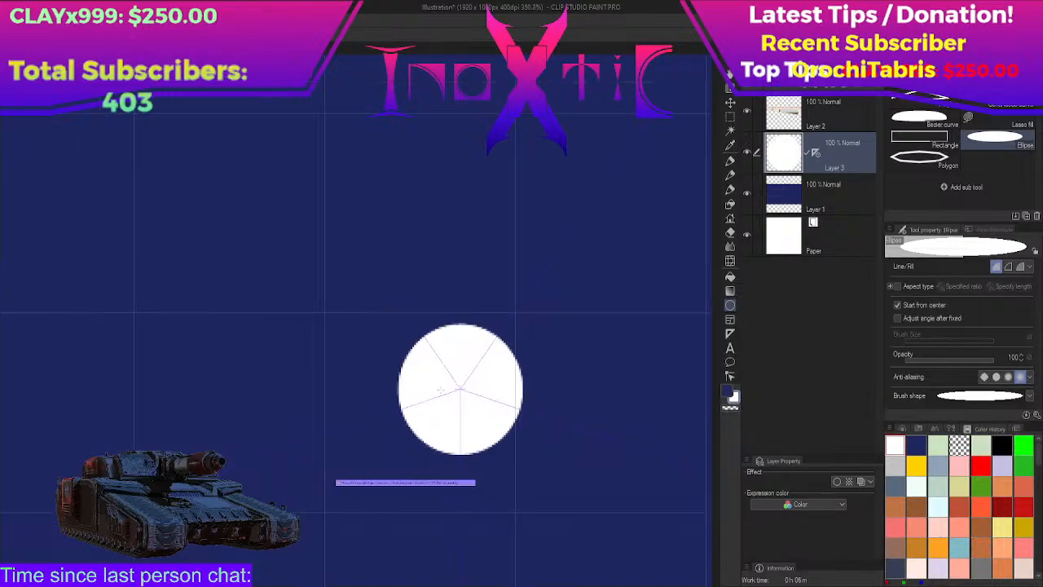
{"action": "scroll", "coordinate": [441, 389], "scroll_direction": "down", "scroll_amount": 1}
{"action": "key", "text": "ctrl+z"}
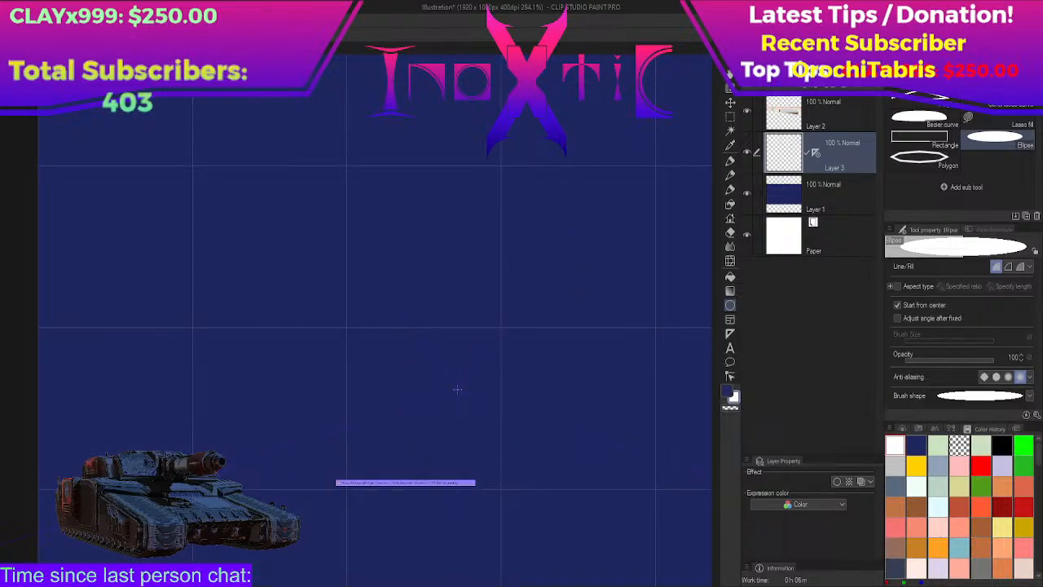
Step: Try a tiny white filled ellipse exactly at the crossing of the ruler lines and check its size
{"action": "scroll", "coordinate": [457, 388], "scroll_direction": "up", "scroll_amount": 8}
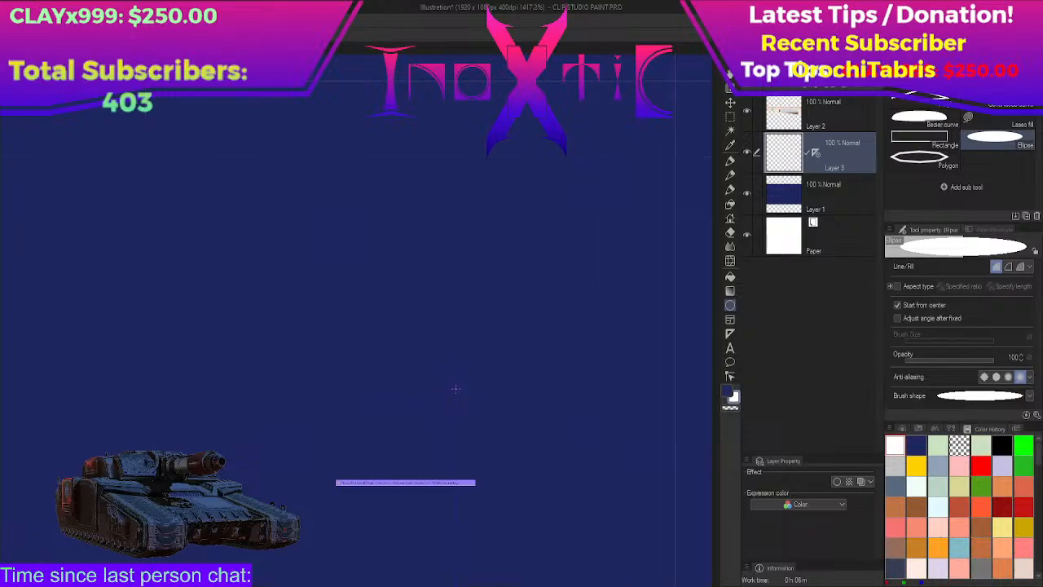
{"action": "scroll", "coordinate": [456, 391], "scroll_direction": "up", "scroll_amount": 2}
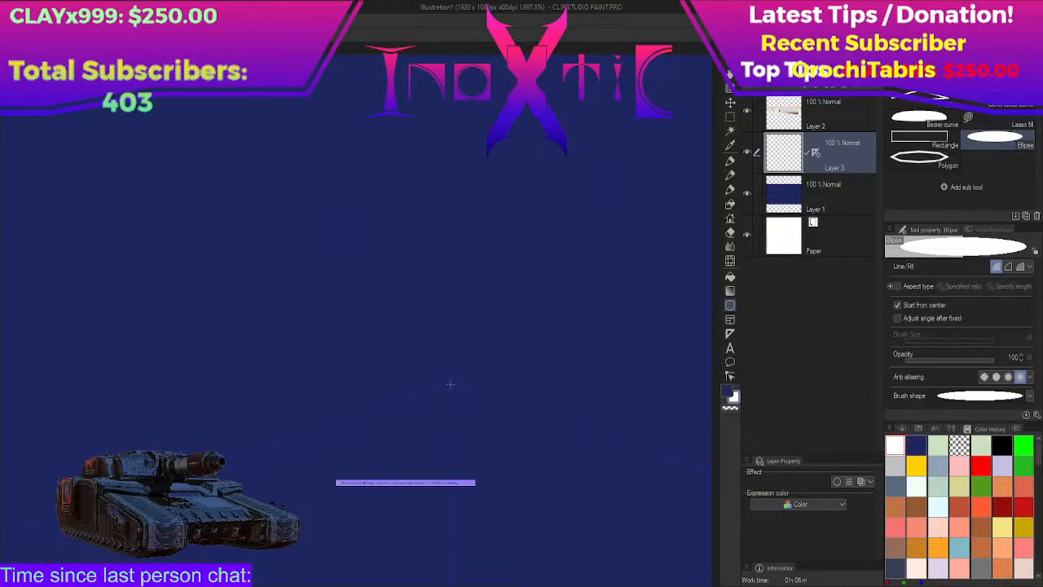
{"action": "left_click_drag", "start_coordinate": [450, 384], "coordinate": [833, 549]}
{"action": "scroll", "coordinate": [243, 406], "scroll_direction": "down", "scroll_amount": 10}
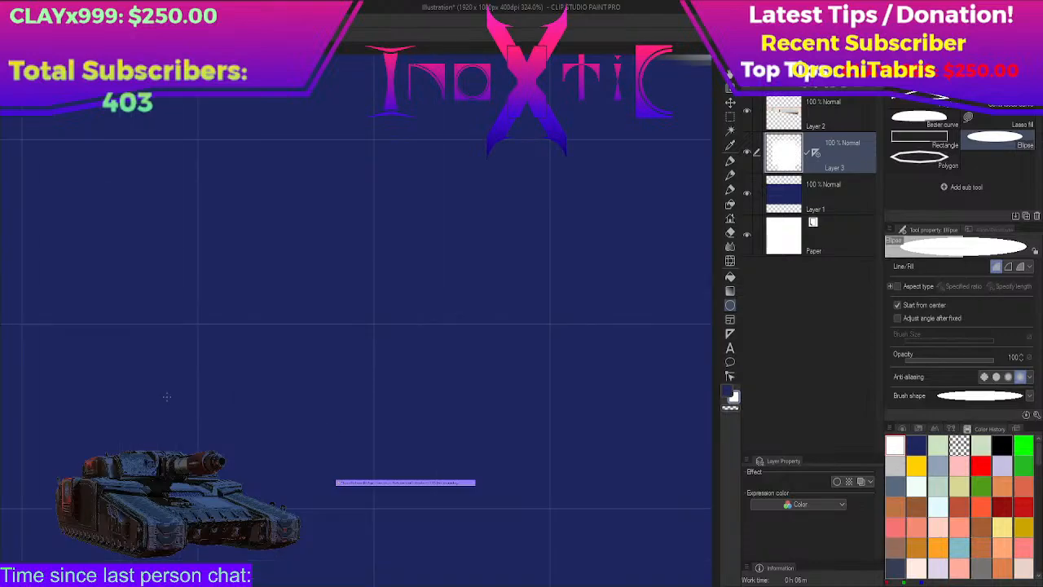
{"action": "scroll", "coordinate": [166, 396], "scroll_direction": "down", "scroll_amount": 6}
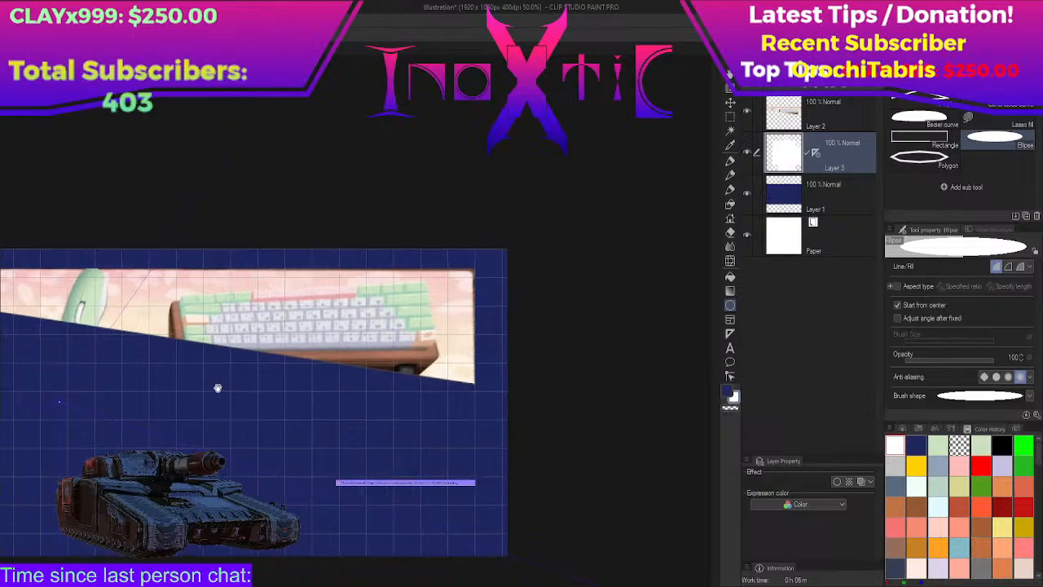
{"action": "left_click_drag", "start_coordinate": [216, 388], "coordinate": [459, 356]}
{"action": "scroll", "coordinate": [413, 347], "scroll_direction": "up", "scroll_amount": 5}
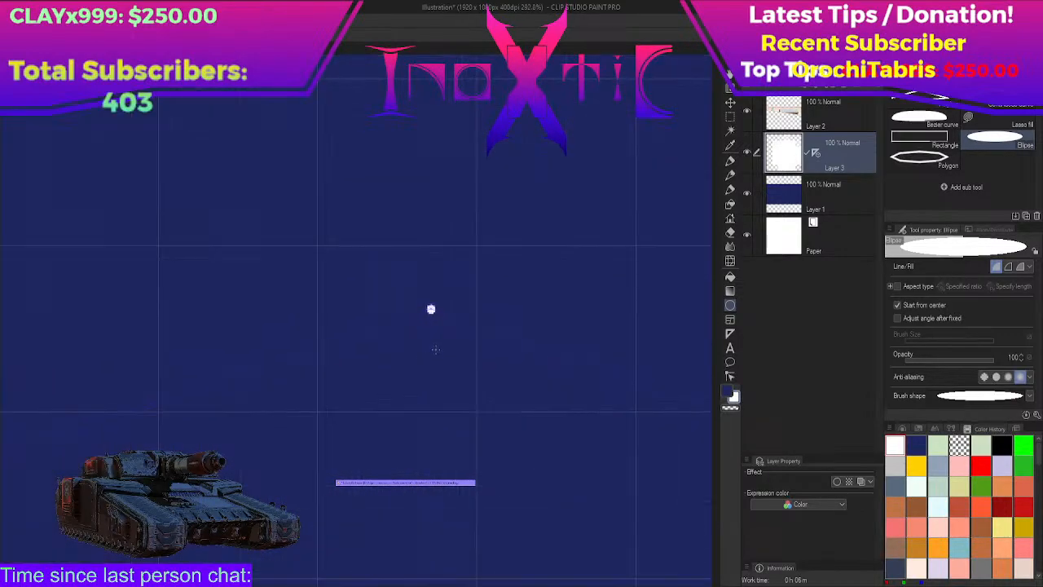
Step: Draw a large white filled circle on Layer 3, centred on the symmetrical ruler's centre
{"action": "scroll", "coordinate": [437, 351], "scroll_direction": "up", "scroll_amount": 2}
{"action": "scroll", "coordinate": [437, 327], "scroll_direction": "down", "scroll_amount": 2}
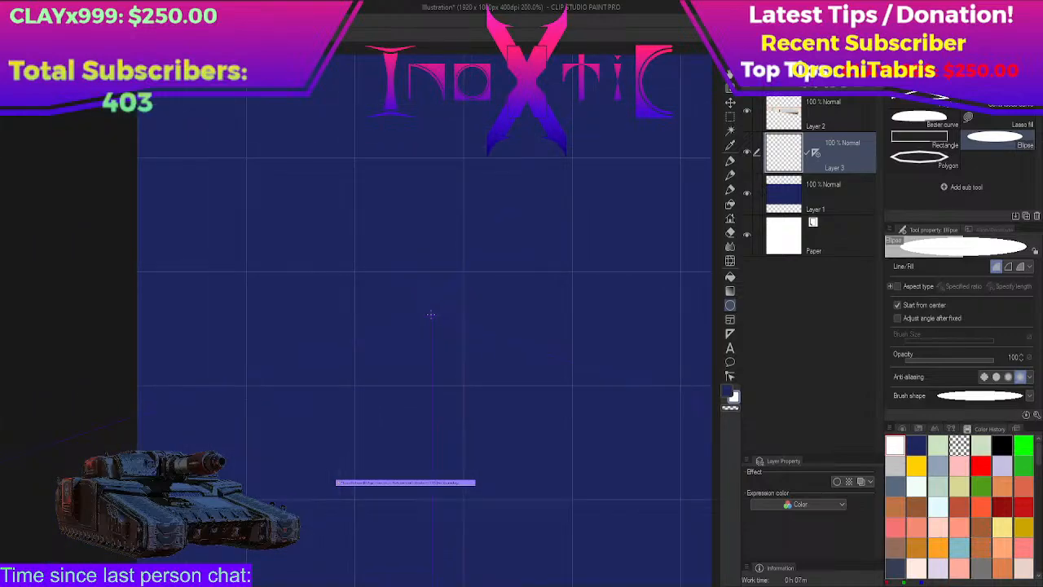
{"action": "left_click_drag", "start_coordinate": [432, 316], "coordinate": [665, 456]}
{"action": "scroll", "coordinate": [466, 315], "scroll_direction": "down", "scroll_amount": 2}
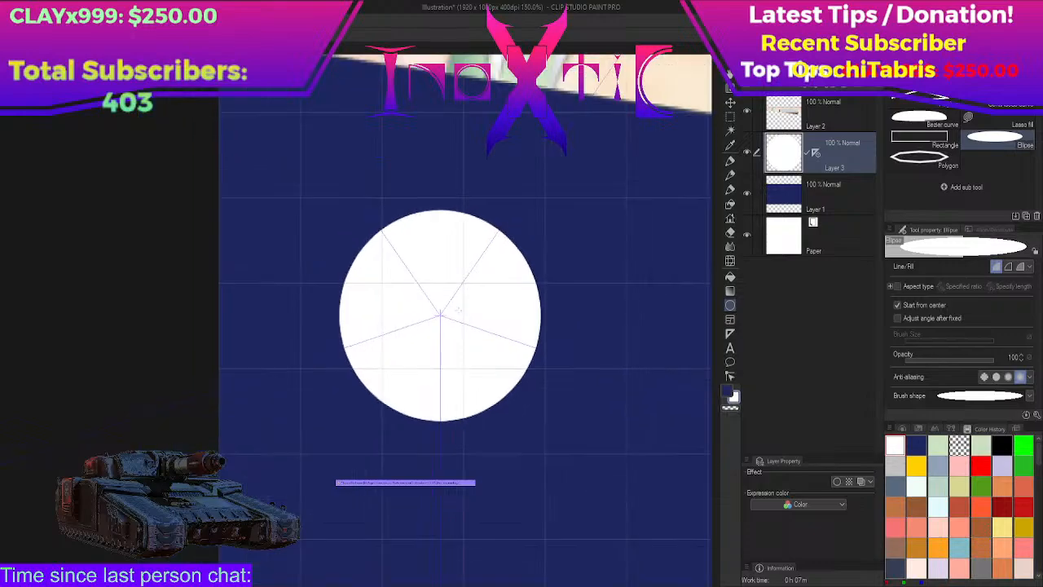
Step: Undo the large white circle and draw a smaller white filled circle off the ruler's centre, mirrored into a five-petal flower
{"action": "left_click_drag", "start_coordinate": [492, 247], "coordinate": [493, 325]}
{"action": "key", "text": "ctrl+z"}
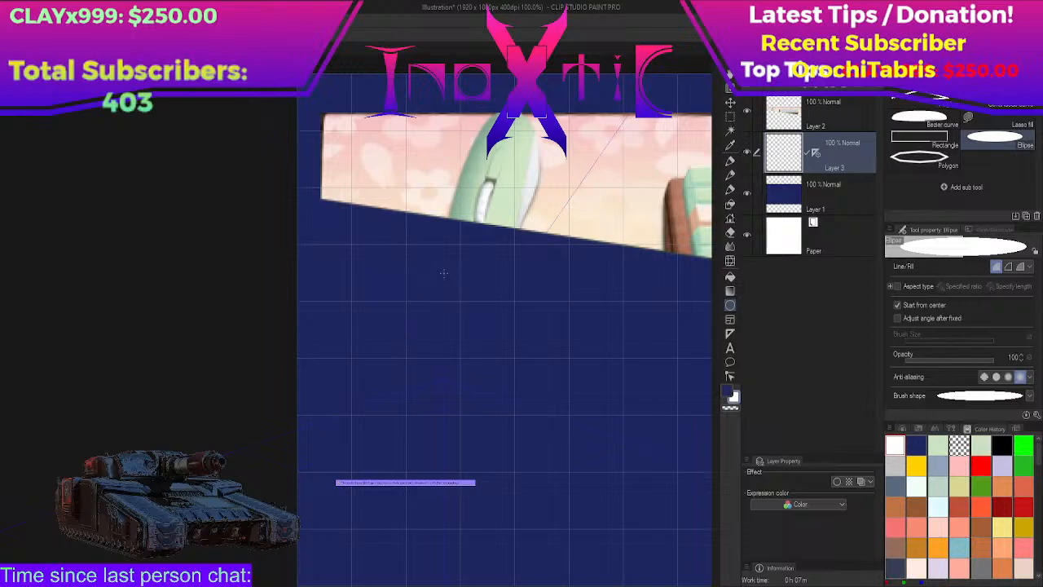
{"action": "mouse_move", "coordinate": [437, 481]}
{"action": "left_mouse_down"}
{"action": "mouse_move", "coordinate": [438, 412]}
{"action": "mouse_move", "coordinate": [514, 470]}
{"action": "left_mouse_up"}
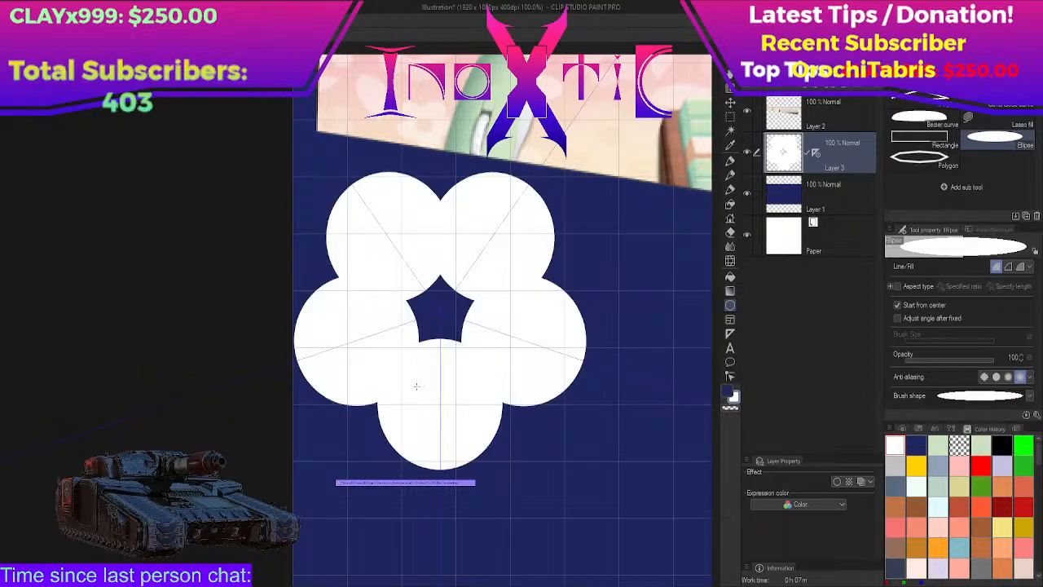
{"action": "left_click_drag", "start_coordinate": [381, 277], "coordinate": [402, 323]}
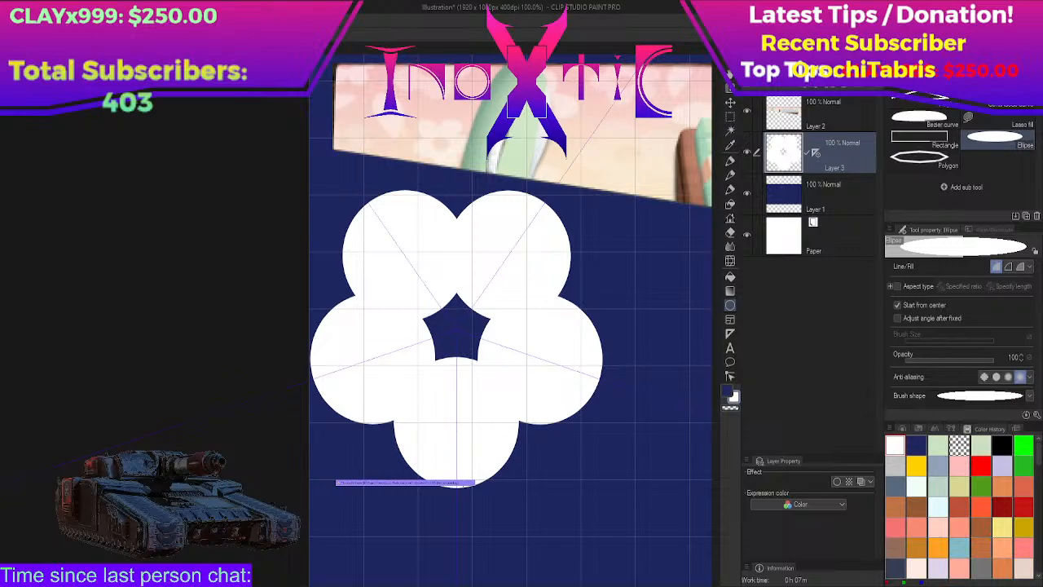
Step: Stretch the flower's petal tips slightly outward with the Liquify tool at brush size 250, undoing an overly long stretch
{"action": "key", "text": "j"}
{"action": "key", "text": "bracketright"}
{"action": "key", "text": "bracketright"}
{"action": "key", "text": "bracketright"}
{"action": "key", "text": "bracketright"}
{"action": "key", "text": "bracketright"}
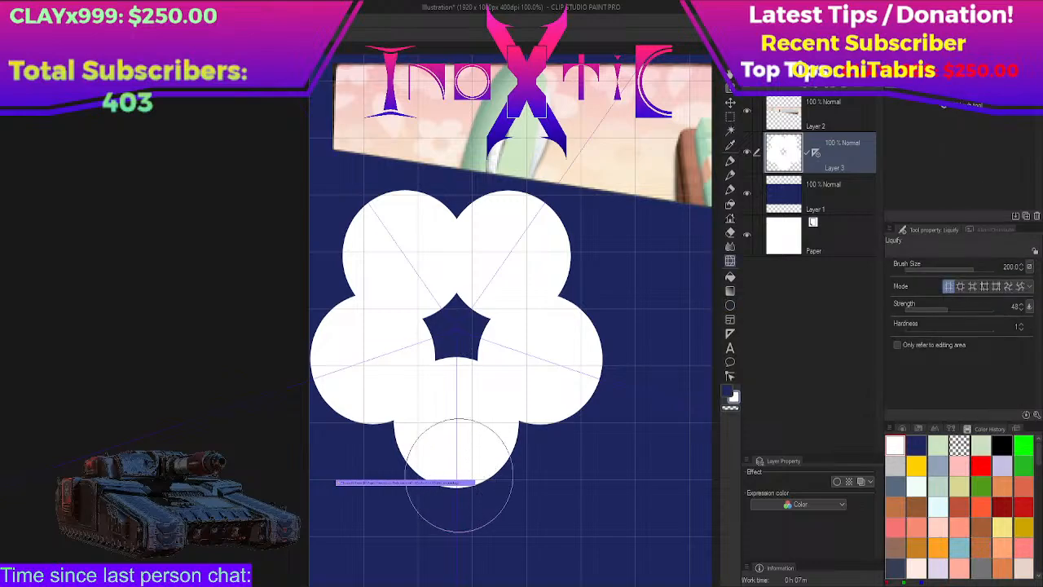
{"action": "key", "text": "bracketright"}
{"action": "left_click_drag", "start_coordinate": [459, 473], "coordinate": [458, 529]}
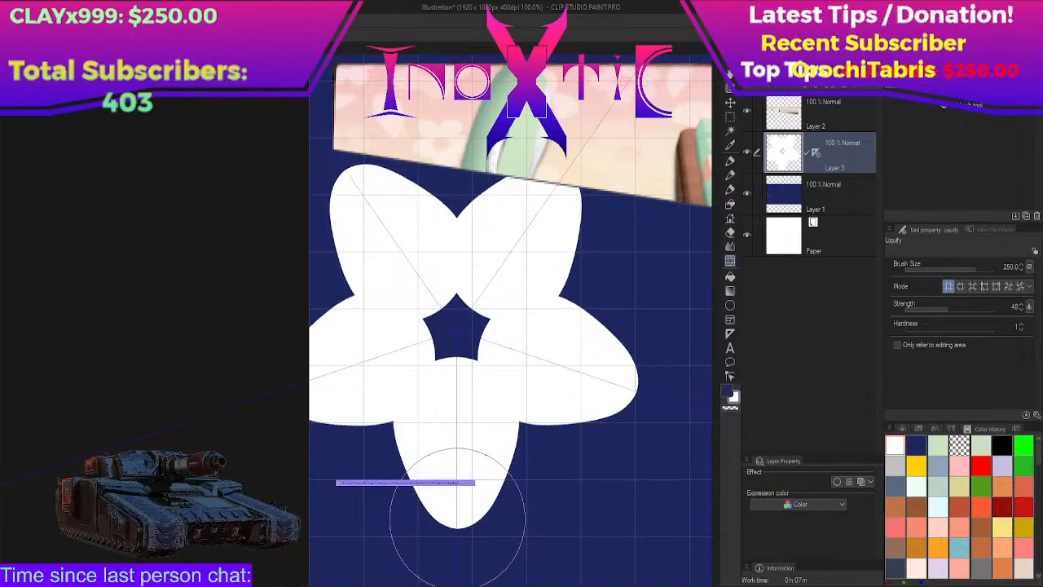
{"action": "key", "text": "ctrl+z"}
{"action": "key", "text": "ctrl+y"}
{"action": "key", "text": "ctrl+z"}
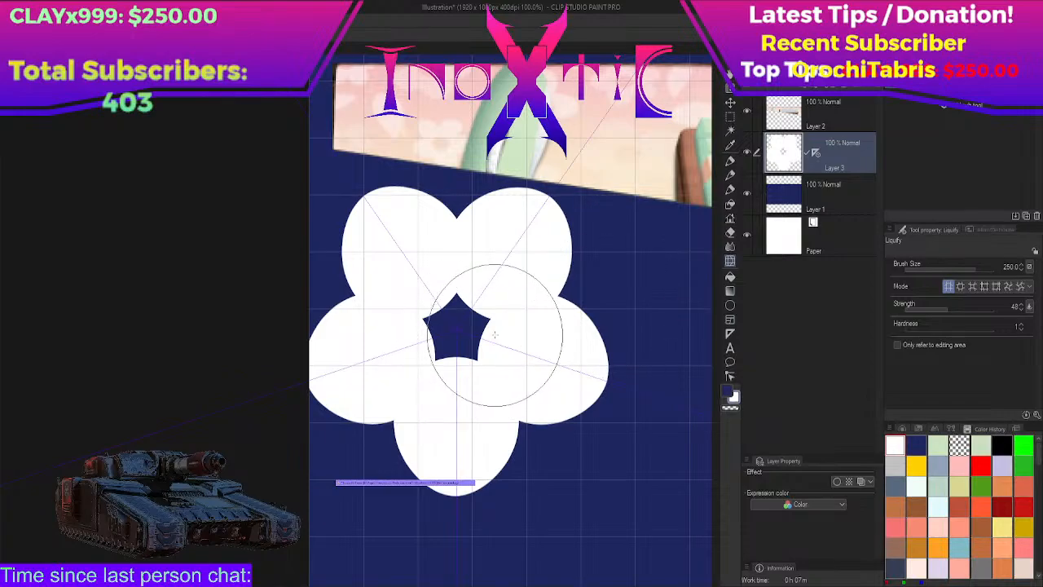
Step: Cut a round hole in the flower's middle with a transparent filled ellipse centred on the symmetrical ruler
{"action": "key", "text": "y"}
{"action": "key", "text": "u"}
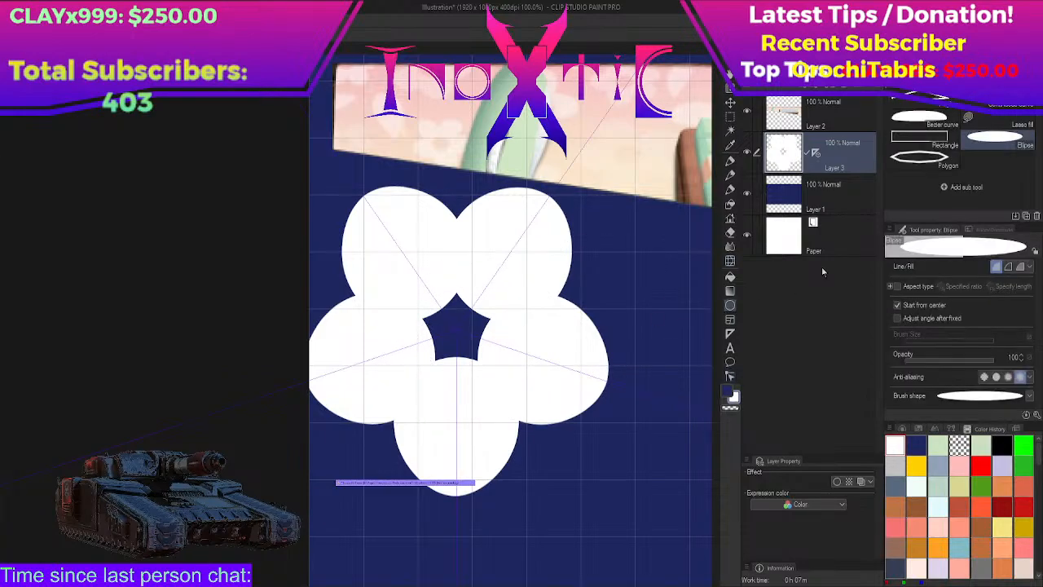
{"action": "scroll", "coordinate": [453, 330], "scroll_direction": "up", "scroll_amount": 3}
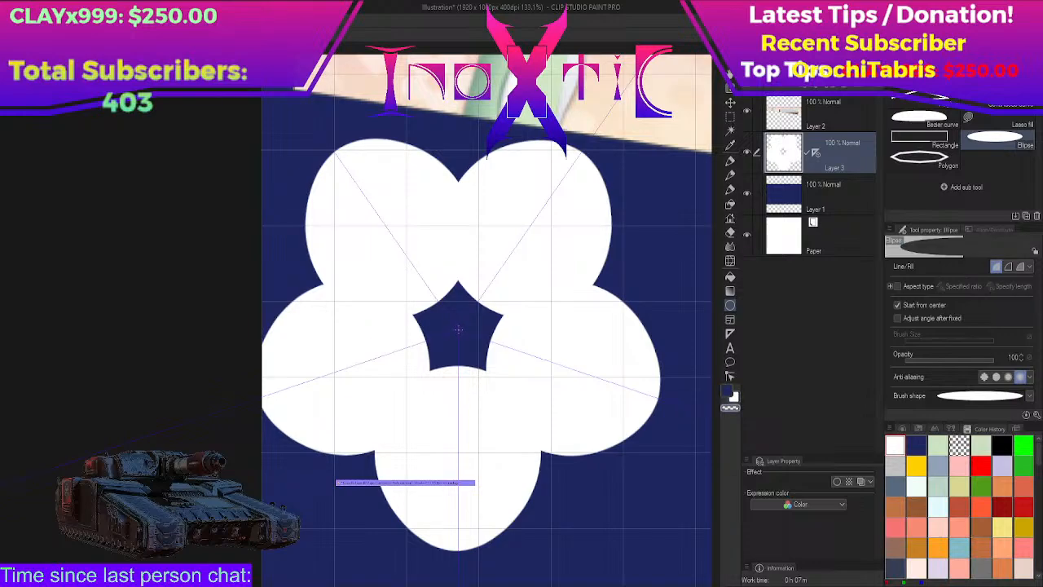
{"action": "left_click_drag", "start_coordinate": [459, 330], "coordinate": [496, 351]}
{"action": "scroll", "coordinate": [488, 367], "scroll_direction": "down", "scroll_amount": 3}
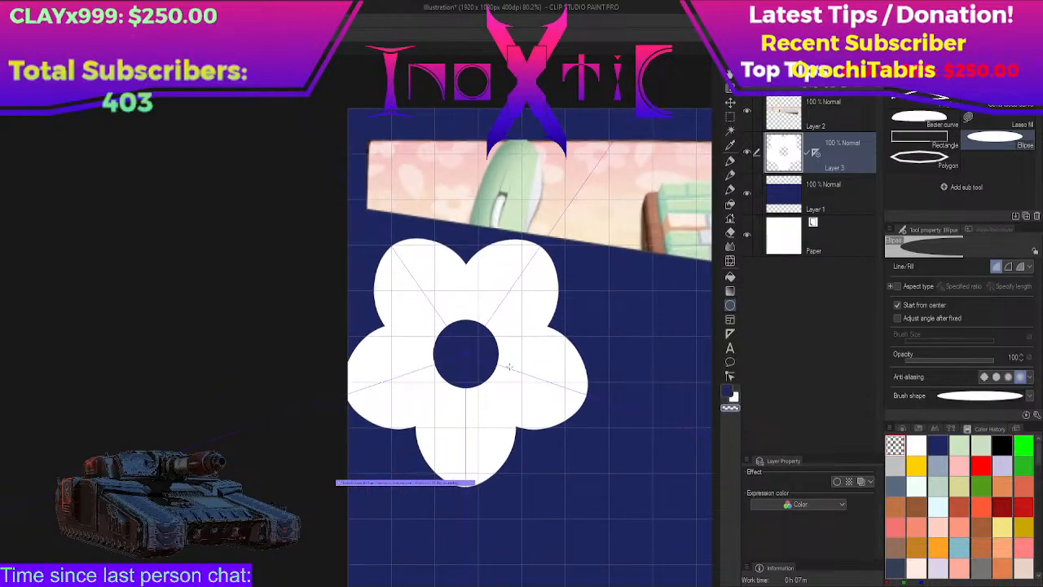
Step: Push the notches between the petals inward with the Liquify tool at brush size 150
{"action": "scroll", "coordinate": [508, 367], "scroll_direction": "up", "scroll_amount": 1}
{"action": "key", "text": "j"}
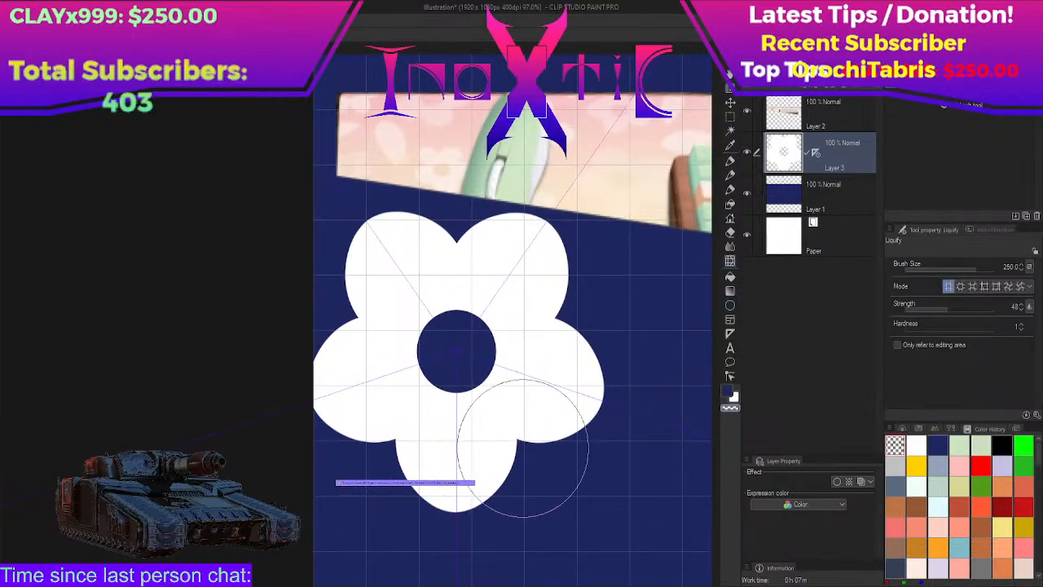
{"action": "key", "text": "bracketleft"}
{"action": "key", "text": "bracketleft"}
{"action": "key", "text": "bracketleft"}
{"action": "left_click_drag", "start_coordinate": [523, 446], "coordinate": [512, 432]}
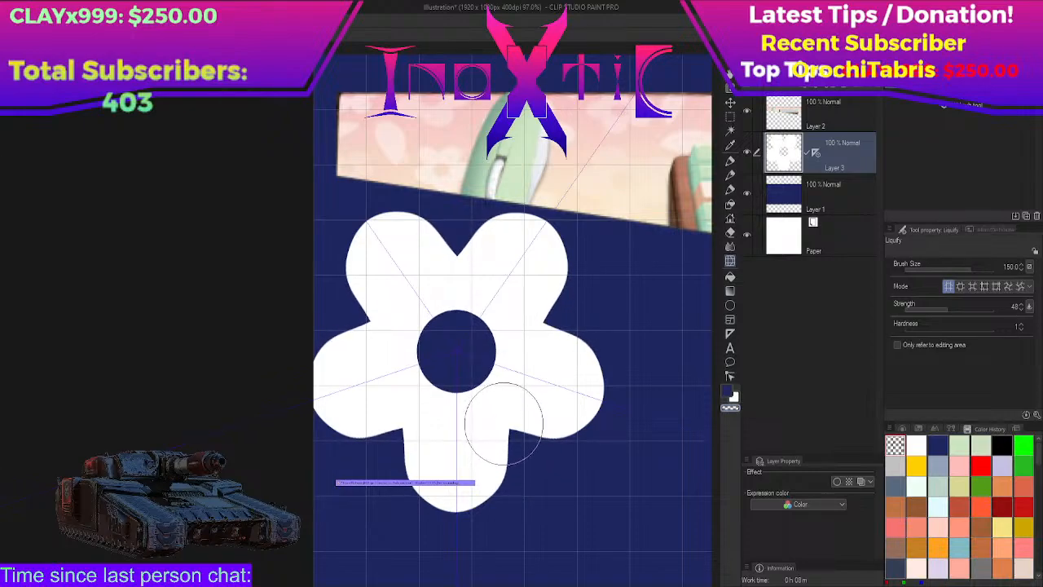
Step: Shorten and round the petal tips by liquifying their outer edges toward the flower's centre
{"action": "mouse_move", "coordinate": [547, 454]}
{"action": "left_mouse_down"}
{"action": "mouse_move", "coordinate": [560, 432]}
{"action": "mouse_move", "coordinate": [548, 443]}
{"action": "left_mouse_up"}
{"action": "key", "text": "ctrl+z"}
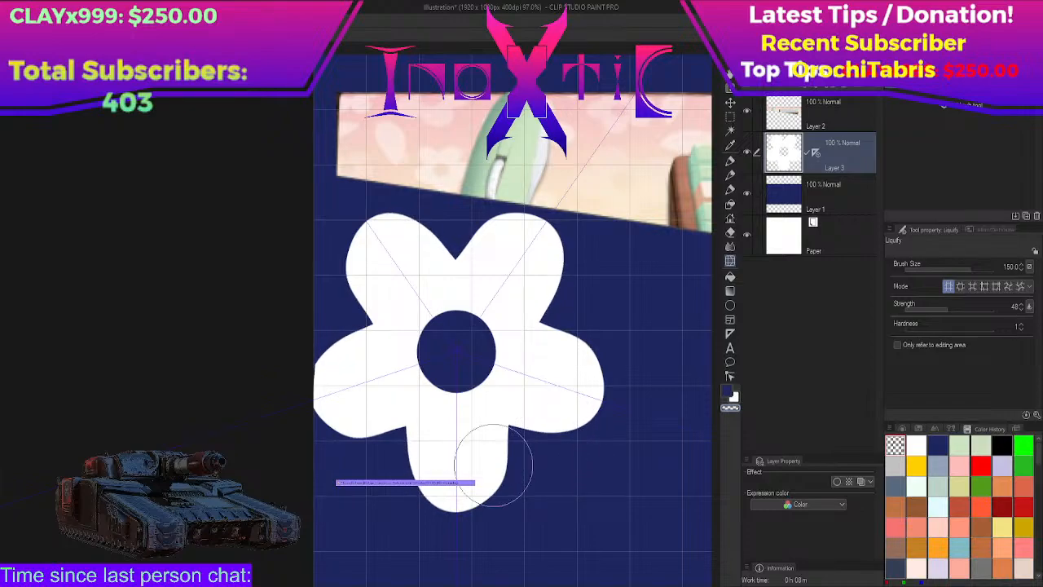
{"action": "left_click_drag", "start_coordinate": [592, 352], "coordinate": [593, 370]}
{"action": "mouse_move", "coordinate": [616, 423]}
{"action": "left_mouse_down"}
{"action": "mouse_move", "coordinate": [601, 402]}
{"action": "mouse_move", "coordinate": [588, 414]}
{"action": "left_mouse_up"}
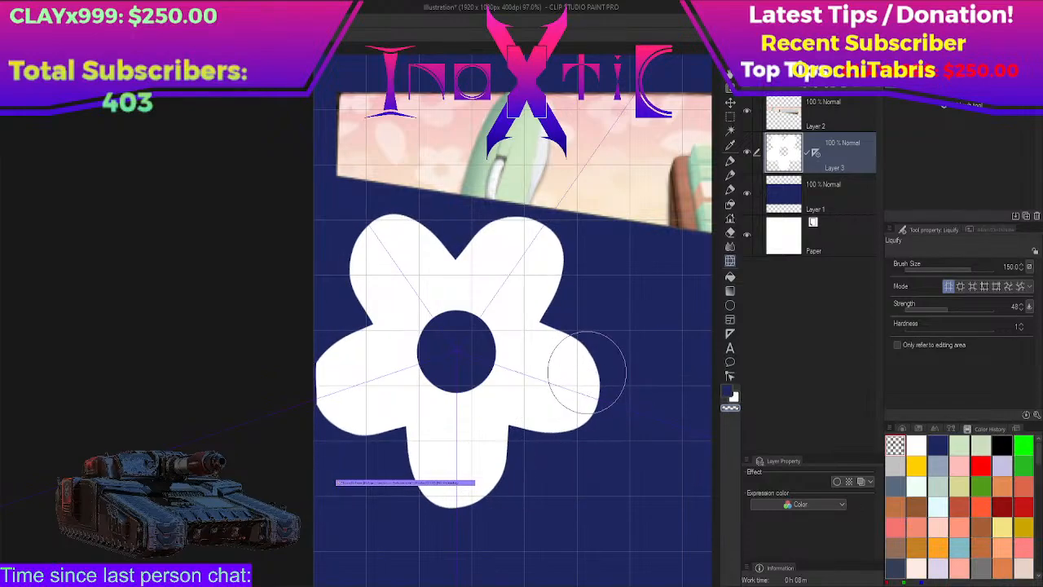
{"action": "left_click_drag", "start_coordinate": [582, 343], "coordinate": [596, 366]}
{"action": "mouse_move", "coordinate": [603, 435]}
{"action": "left_mouse_down"}
{"action": "mouse_move", "coordinate": [549, 445]}
{"action": "mouse_move", "coordinate": [603, 419]}
{"action": "mouse_move", "coordinate": [594, 377]}
{"action": "left_mouse_up"}
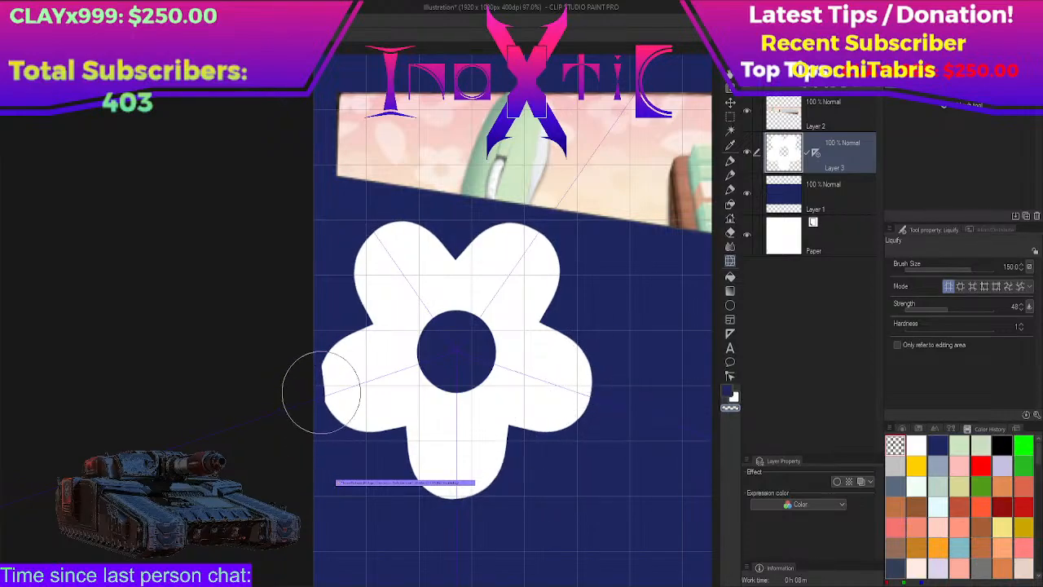
{"action": "mouse_move", "coordinate": [342, 392]}
{"action": "left_mouse_down"}
{"action": "mouse_move", "coordinate": [441, 402]}
{"action": "mouse_move", "coordinate": [416, 381]}
{"action": "left_mouse_up"}
{"action": "scroll", "coordinate": [413, 410], "scroll_direction": "down", "scroll_amount": 1}
{"action": "scroll", "coordinate": [449, 391], "scroll_direction": "down", "scroll_amount": 2}
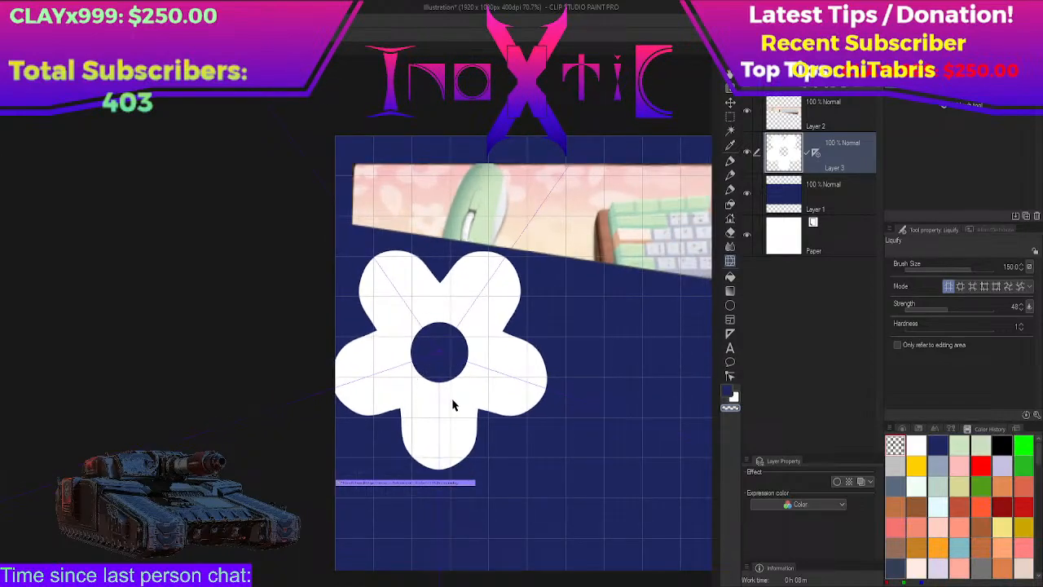
Step: Move the flower on Layer 3 away from the canvas edge with the Move layer tool
{"action": "key", "text": "k"}
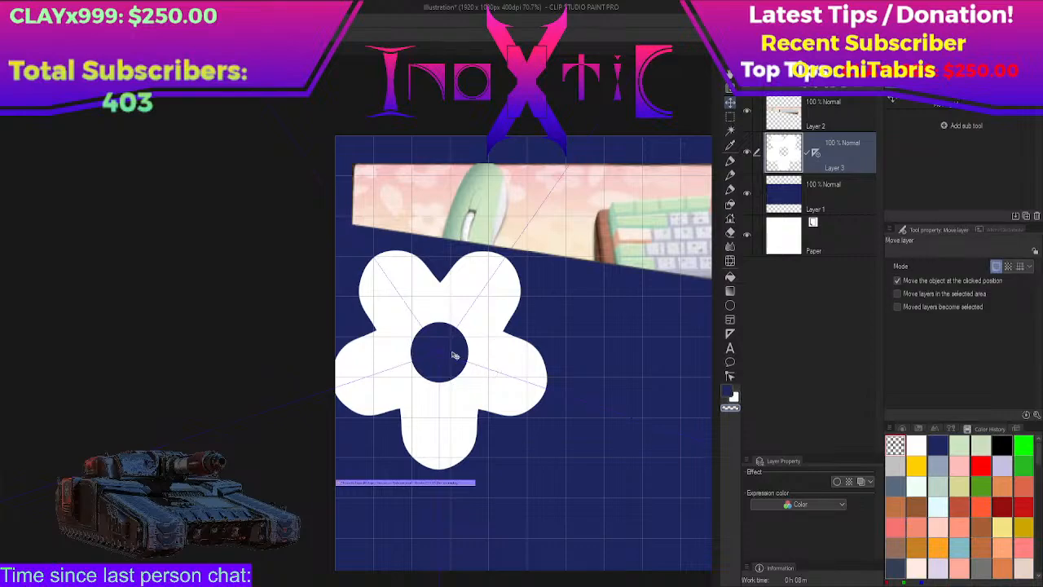
{"action": "left_click_drag", "start_coordinate": [454, 354], "coordinate": [507, 380]}
{"action": "key", "text": "ctrl+z"}
{"action": "scroll", "coordinate": [436, 348], "scroll_direction": "up", "scroll_amount": 3}
{"action": "left_click_drag", "start_coordinate": [508, 400], "coordinate": [657, 454]}
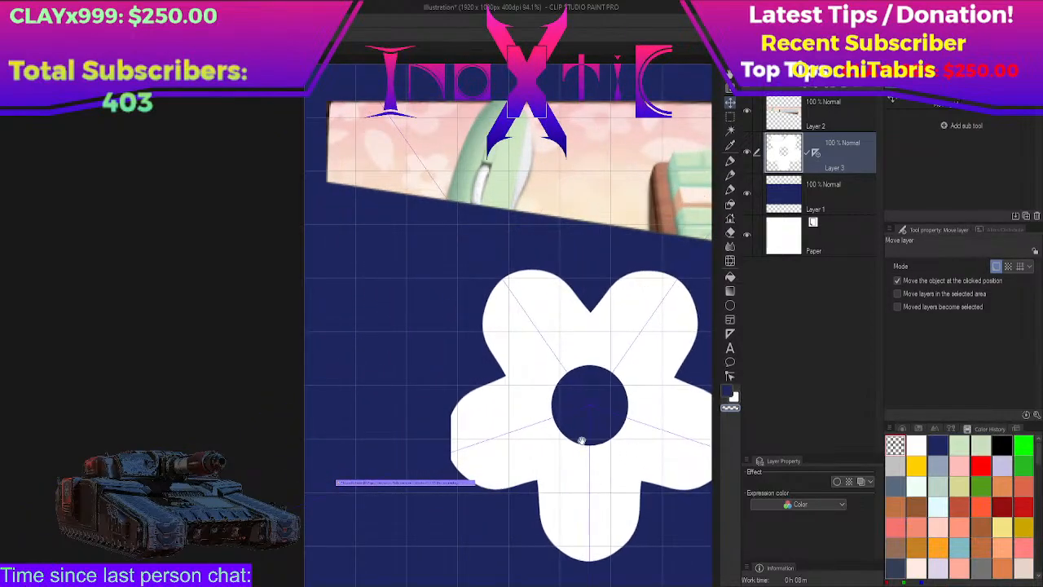
{"action": "left_click_drag", "start_coordinate": [579, 427], "coordinate": [447, 430]}
Step: Undo the flower back to the empty Layer 3 with its symmetrical ruler, and transform the layer to move the ruler further into the canvas
{"action": "key", "text": "ctrl+z"}
{"action": "key", "text": "ctrl+z"}
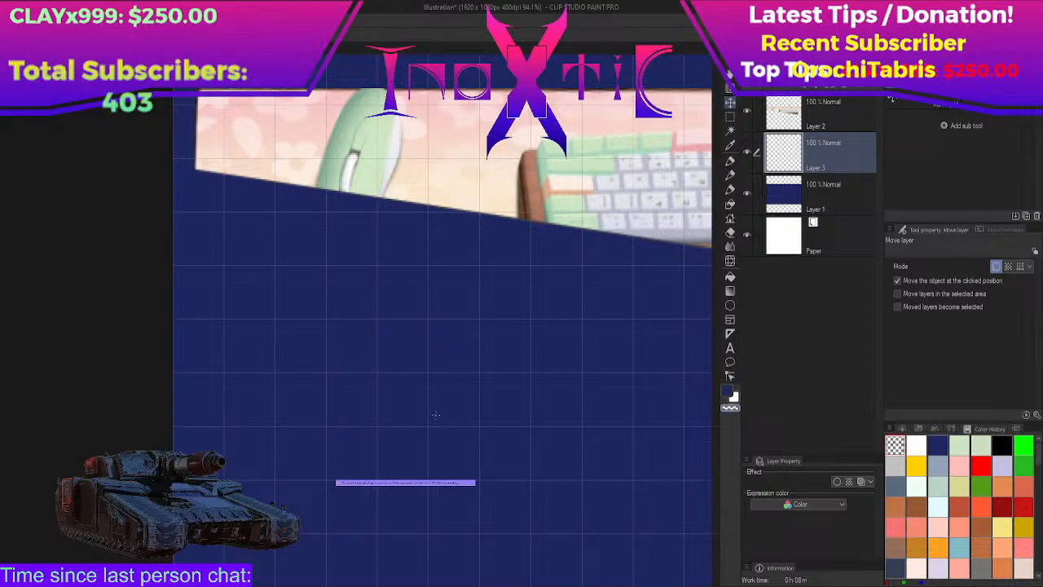
{"action": "key", "text": "ctrl+y"}
{"action": "key", "text": "ctrl+t"}
{"action": "left_click_drag", "start_coordinate": [334, 358], "coordinate": [602, 401]}
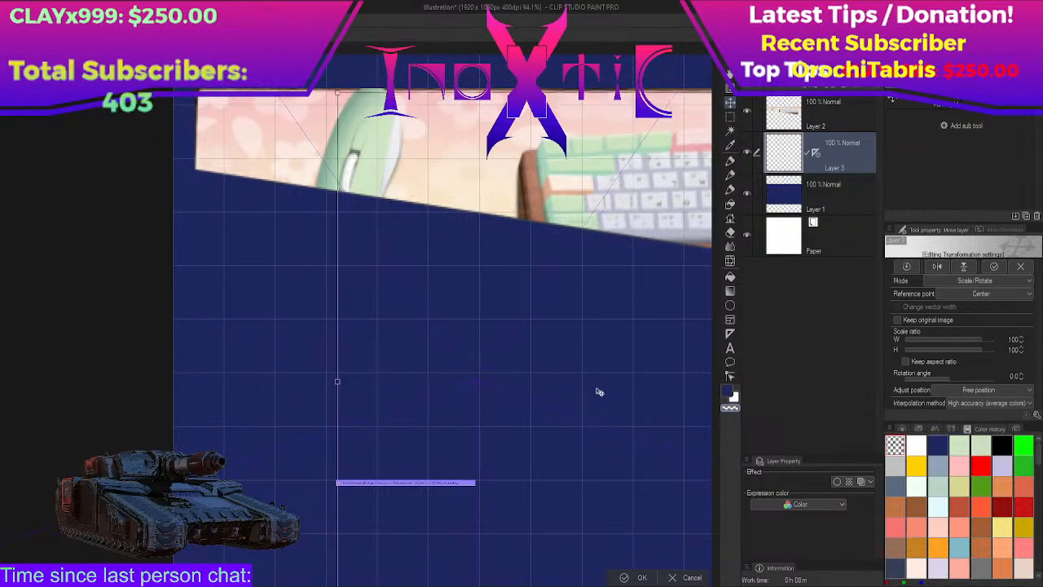
{"action": "key", "text": "Return"}
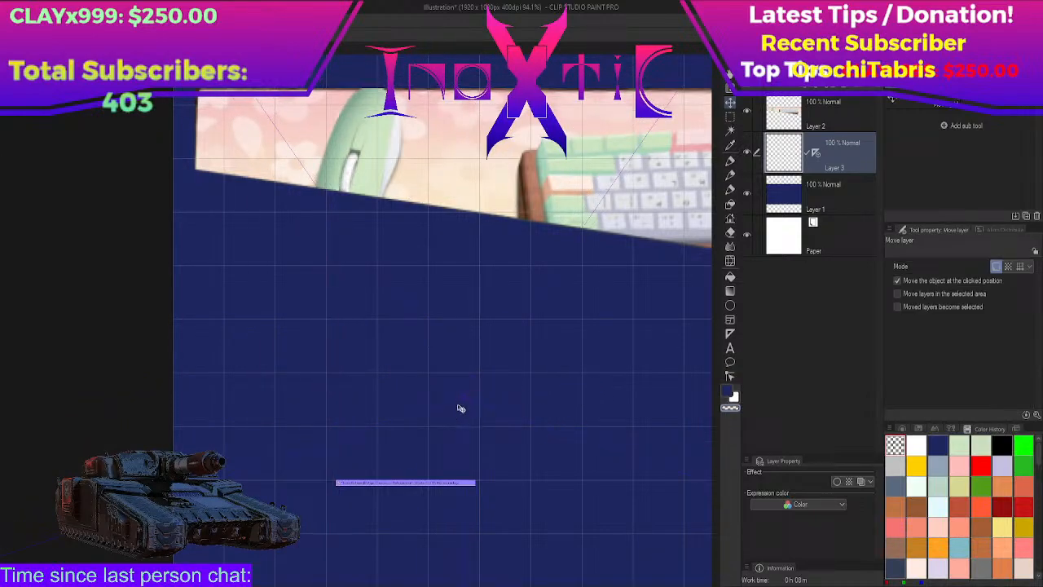